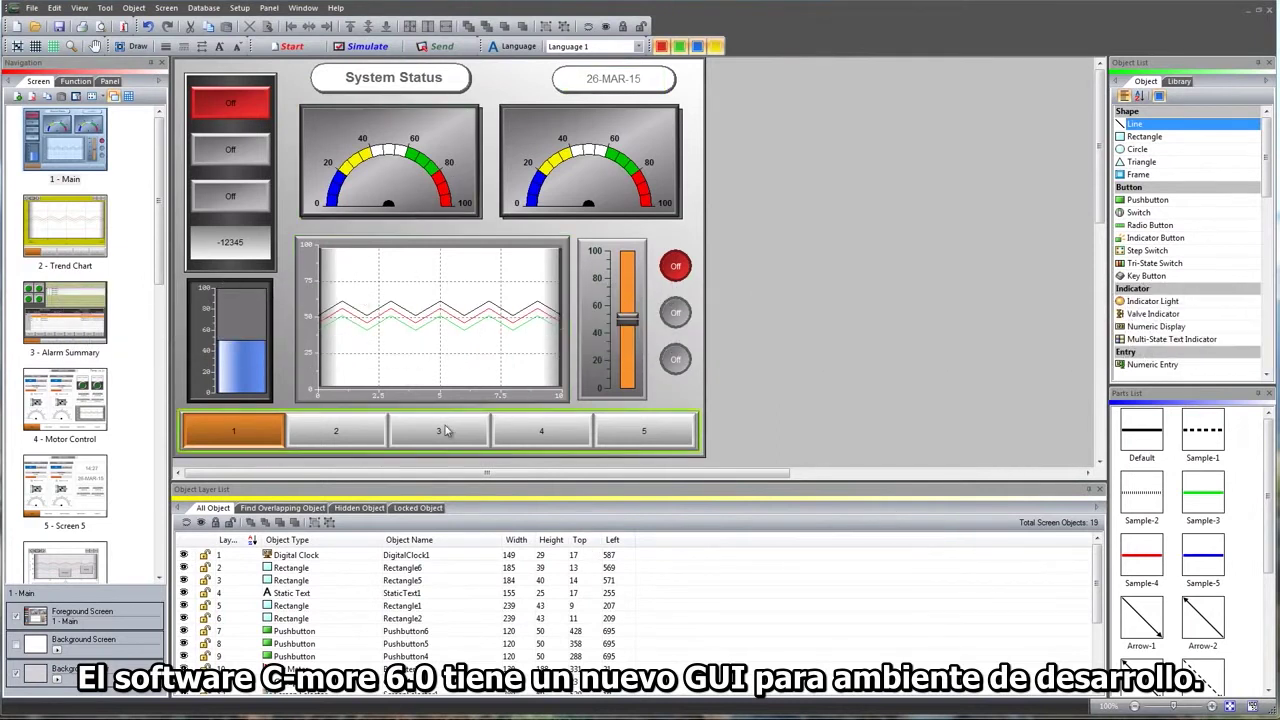
Select and deselect the trend chart, then try the Aqua application look before reverting to Black
left_click(527, 345)
left_click(910, 181)
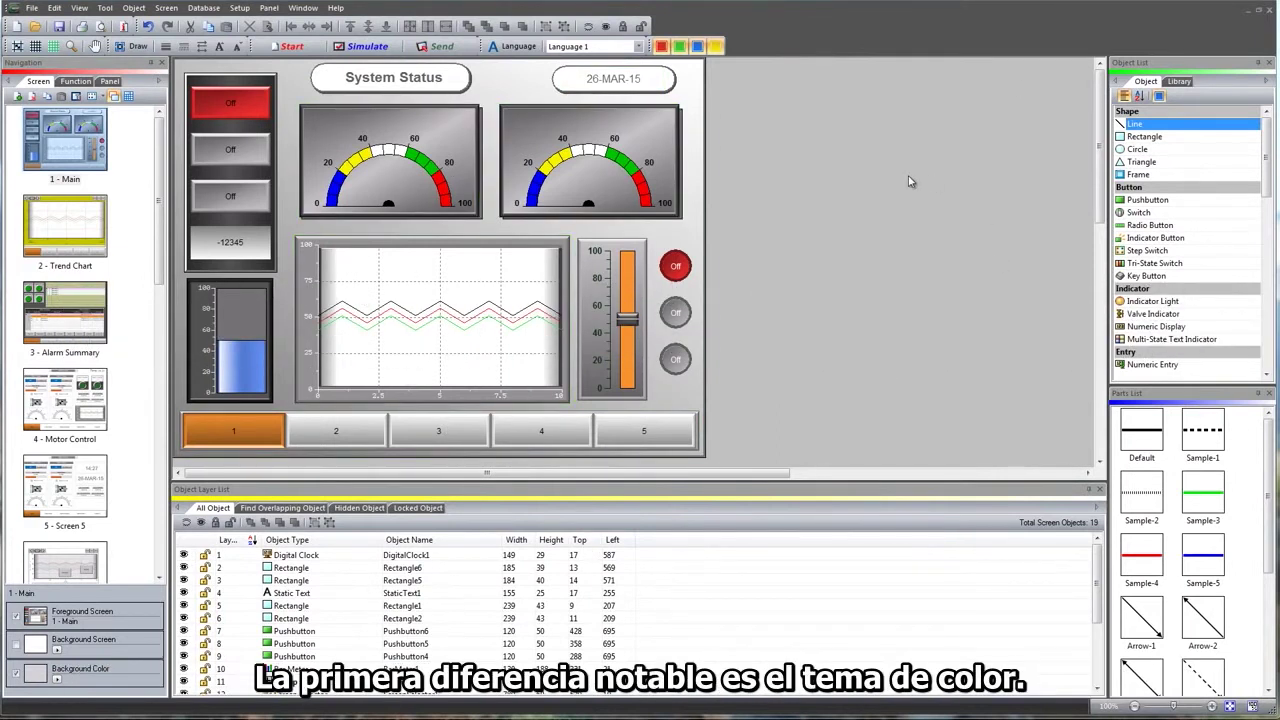
left_click(304, 8)
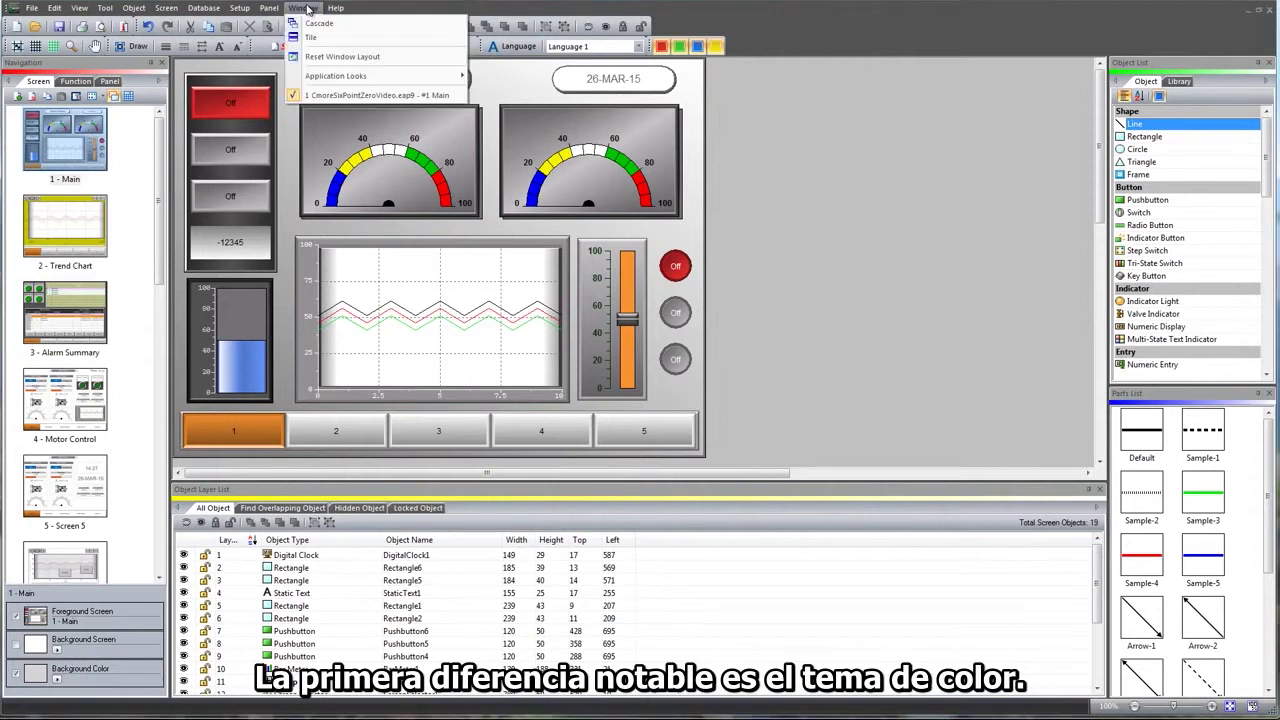
mouse_move(448, 77)
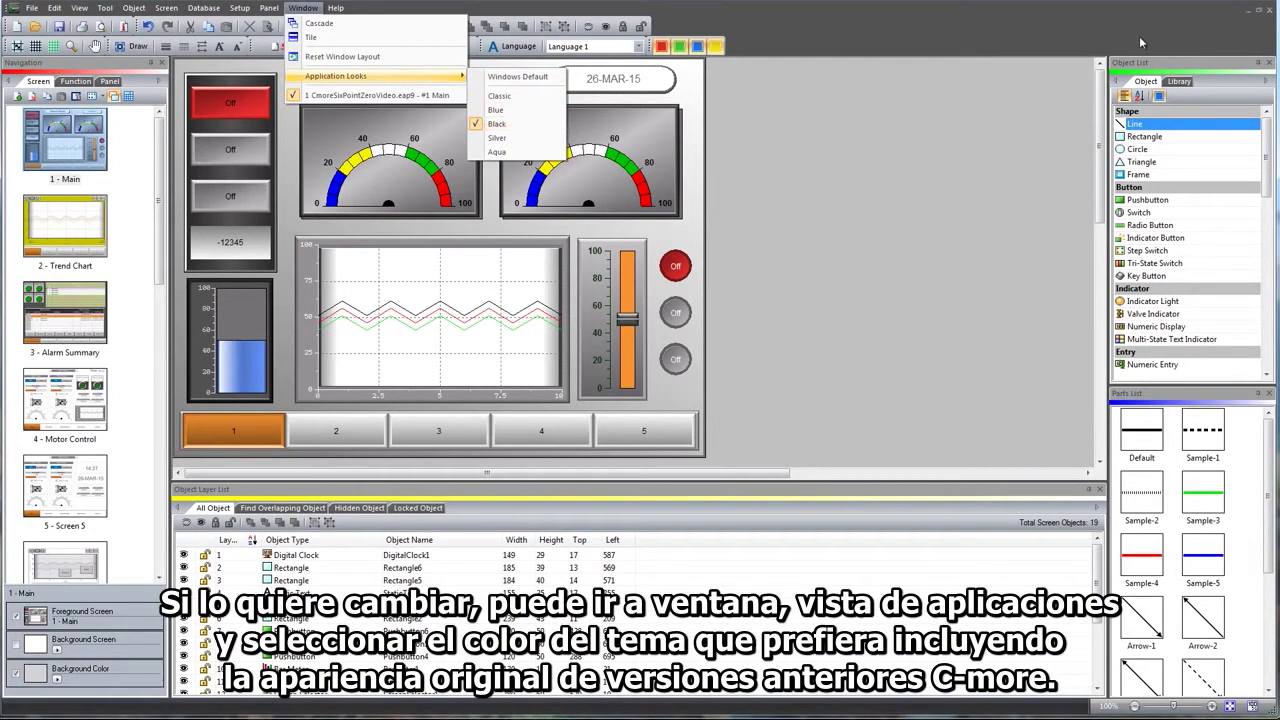
left_click(505, 152)
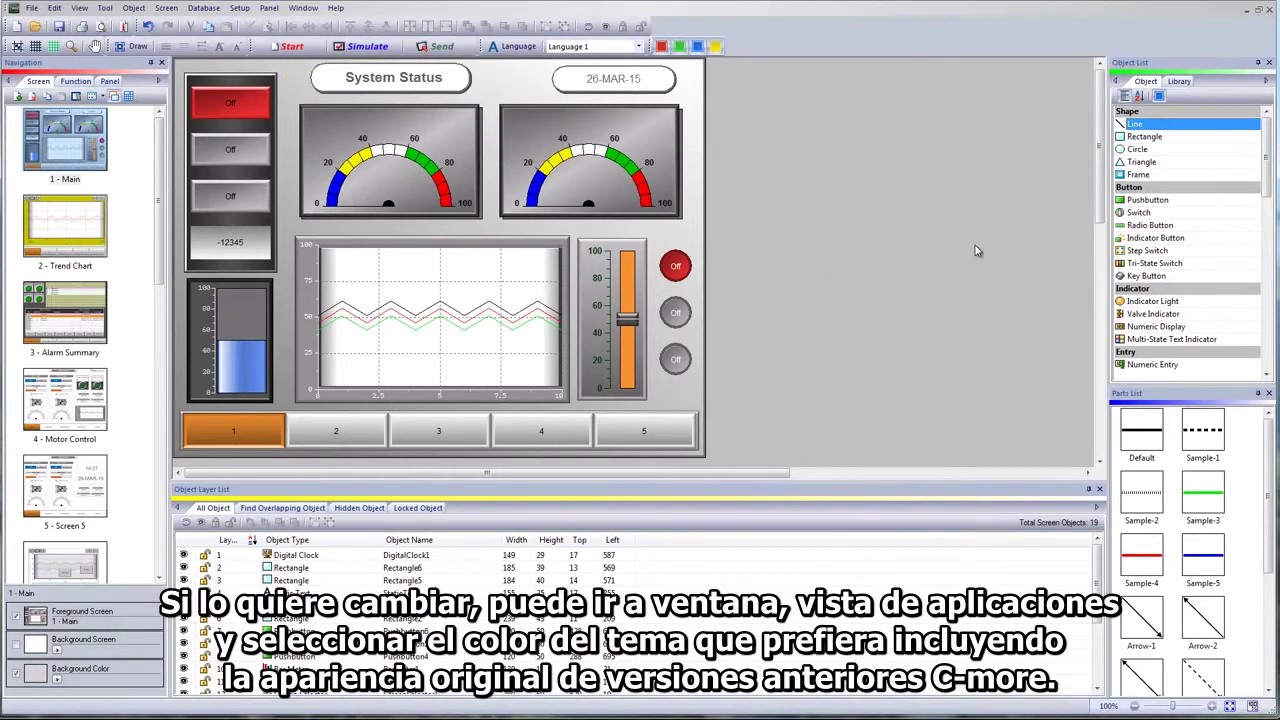
left_click(303, 8)
mouse_move(381, 77)
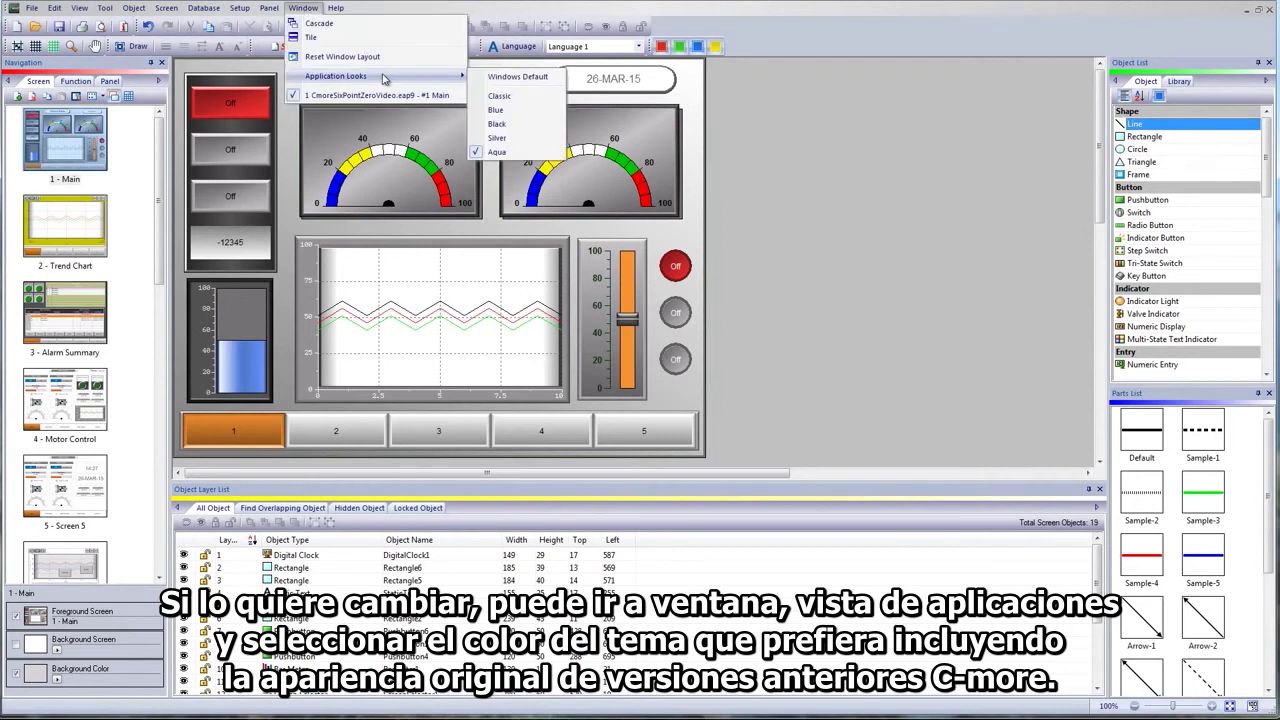
left_click(510, 125)
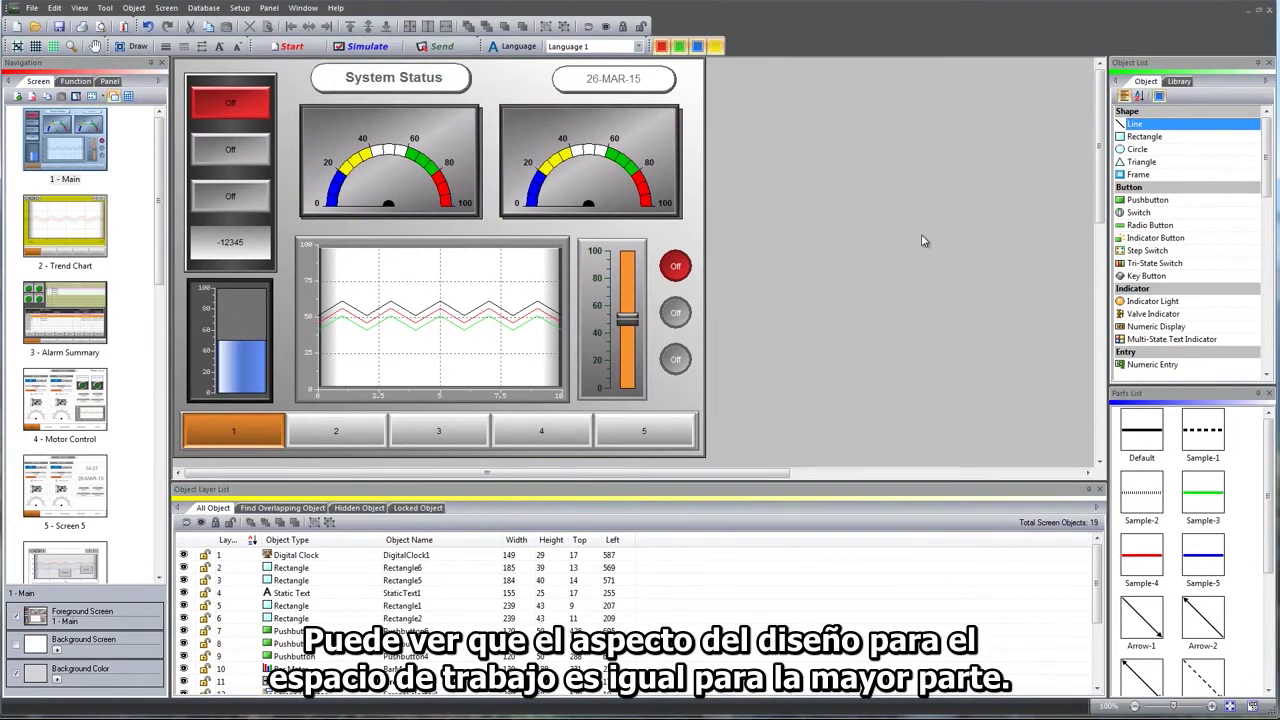
Undock the Object List and Parts List panels, then reset the window layout to default
left_click_drag(1215, 64, 668, 270)
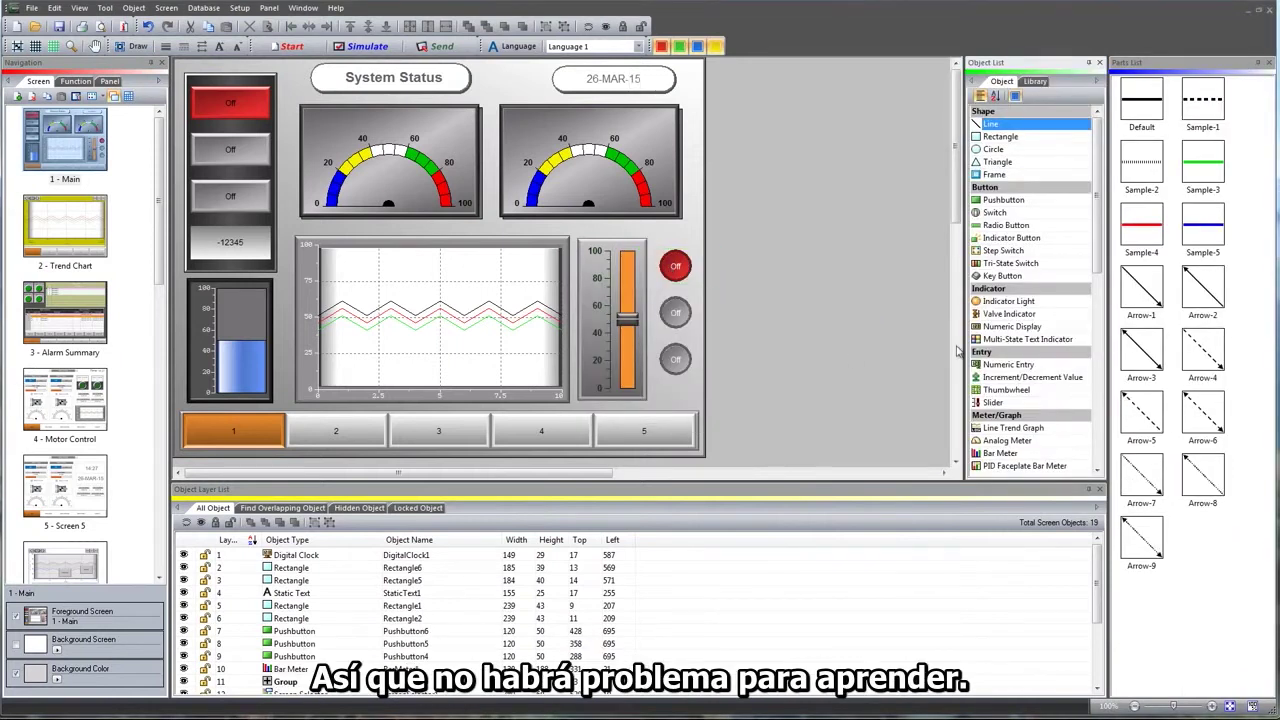
left_click_drag(1185, 68, 655, 297)
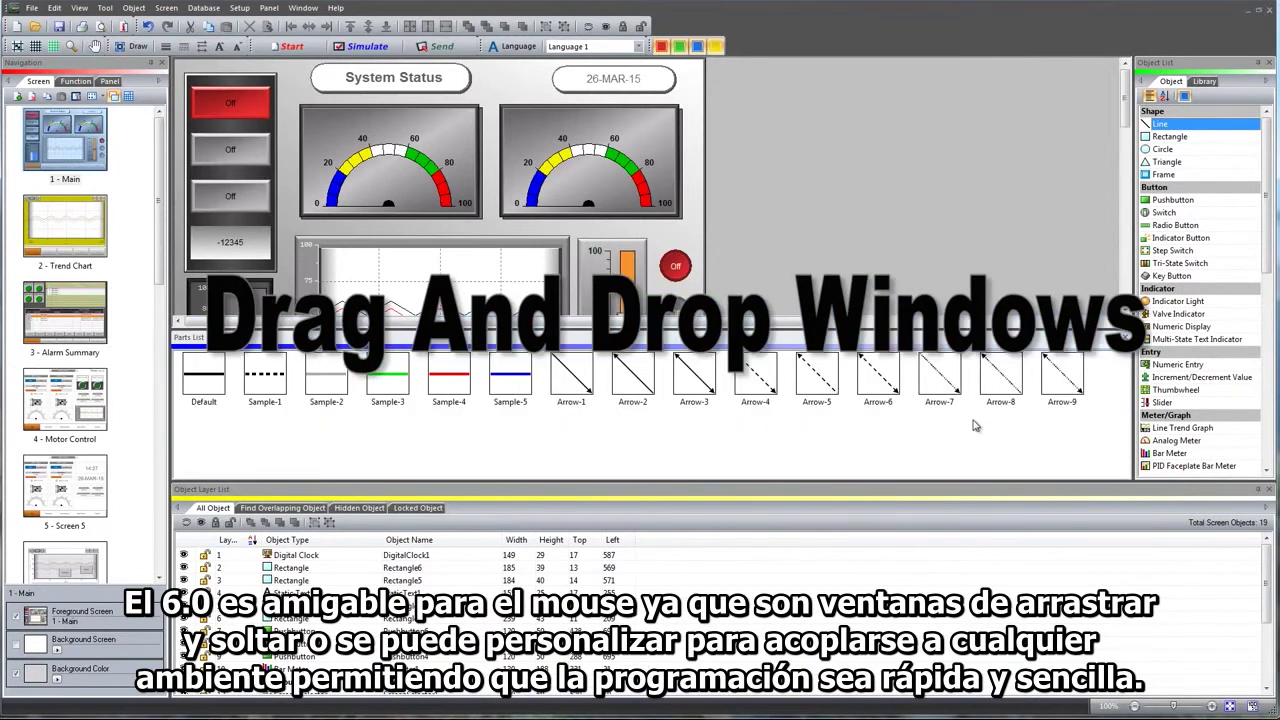
left_click(303, 8)
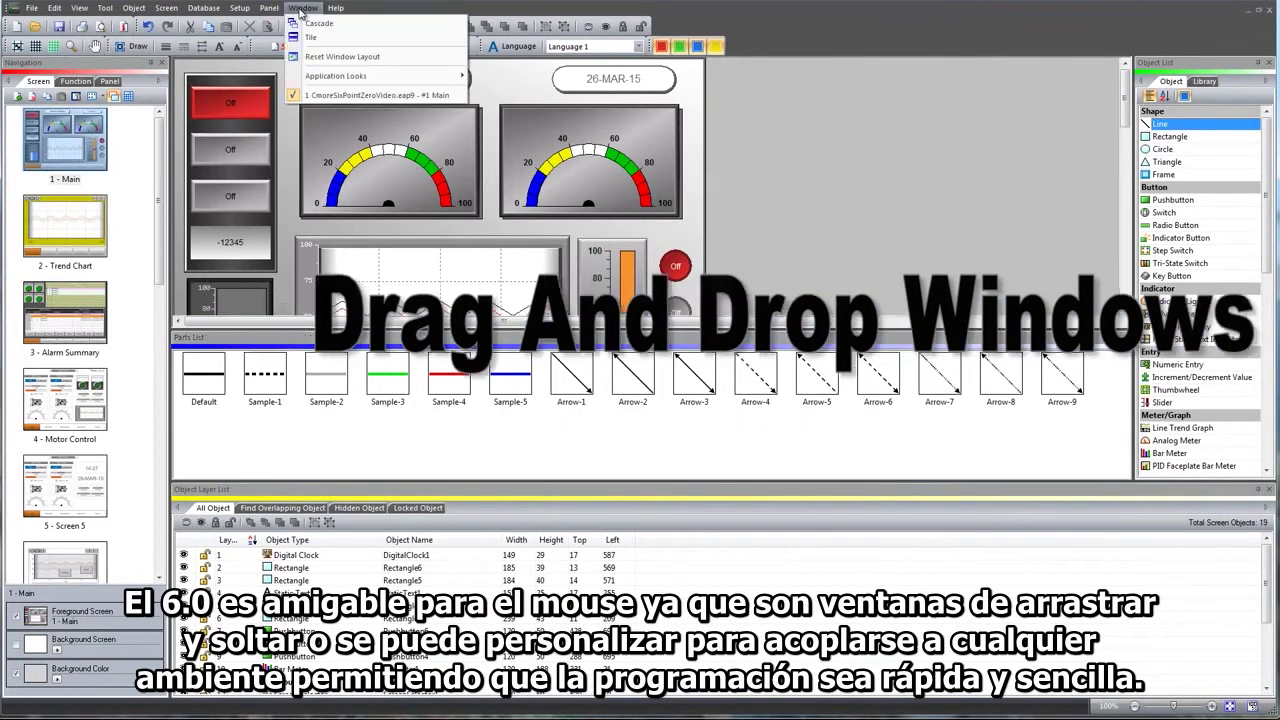
left_click(354, 60)
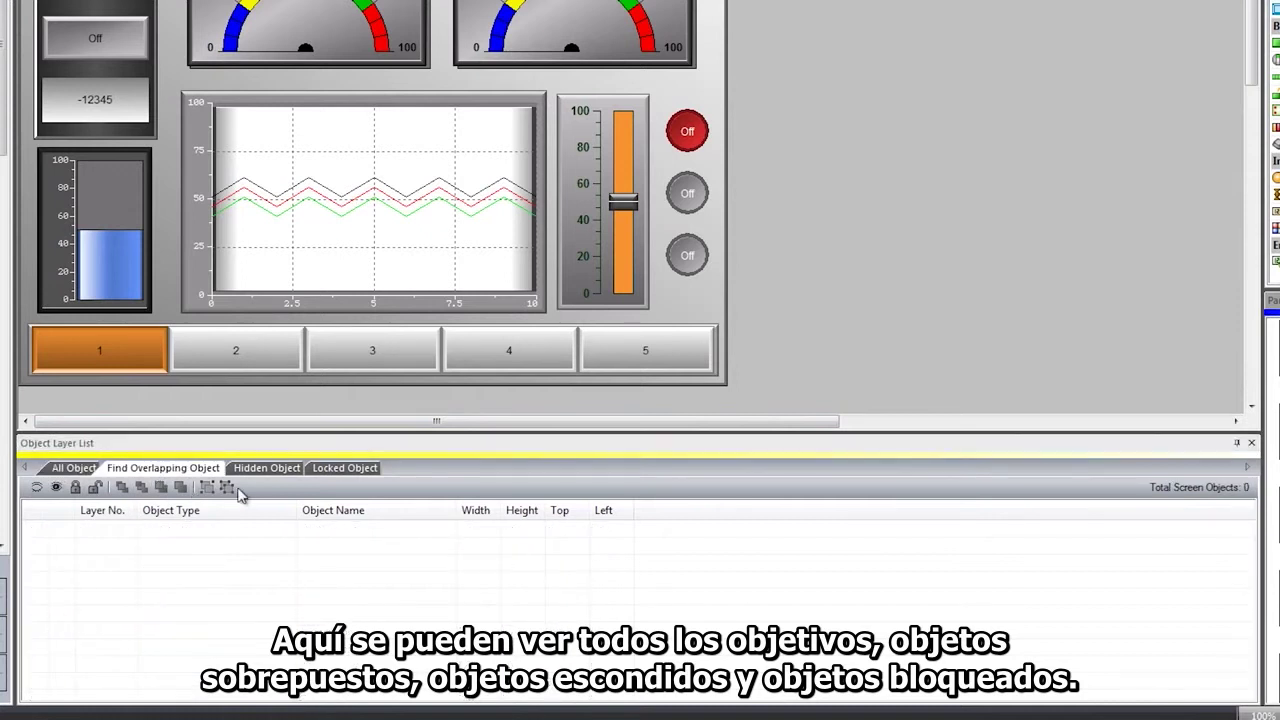
Browse the Hidden, Locked and All Object tabs of the Object Layer List
left_click(268, 469)
left_click(341, 469)
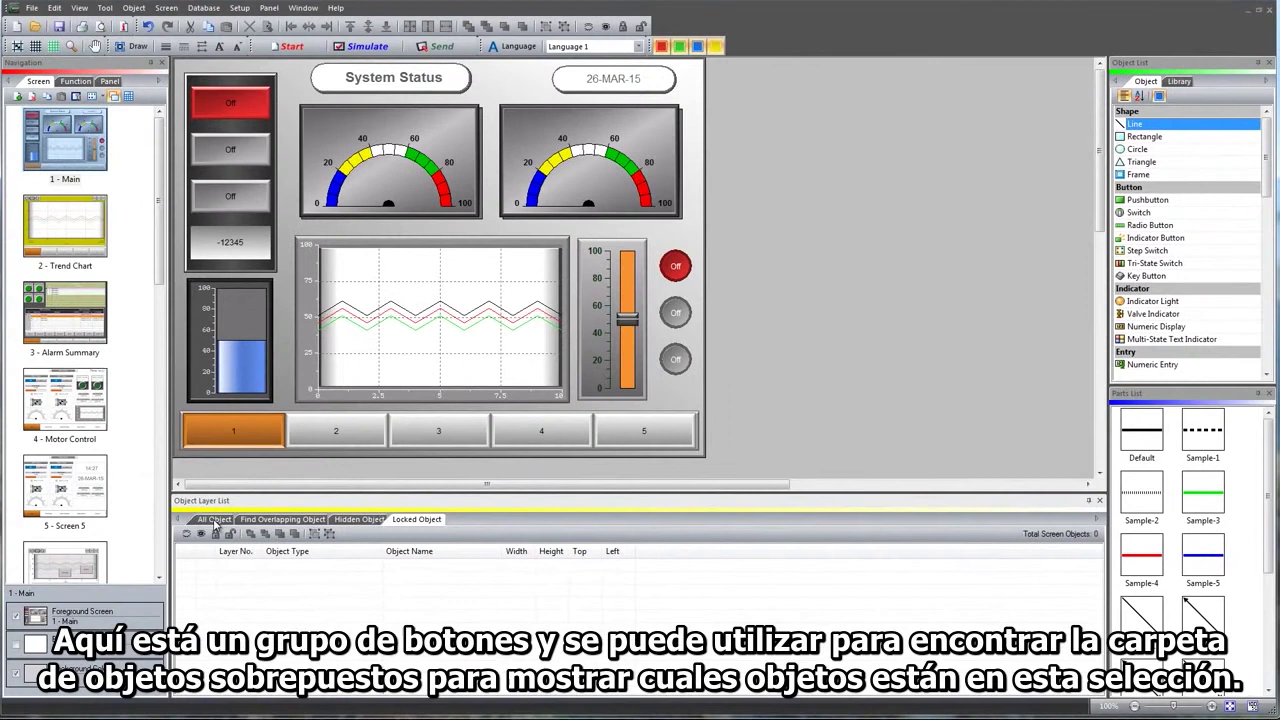
left_click(123, 486)
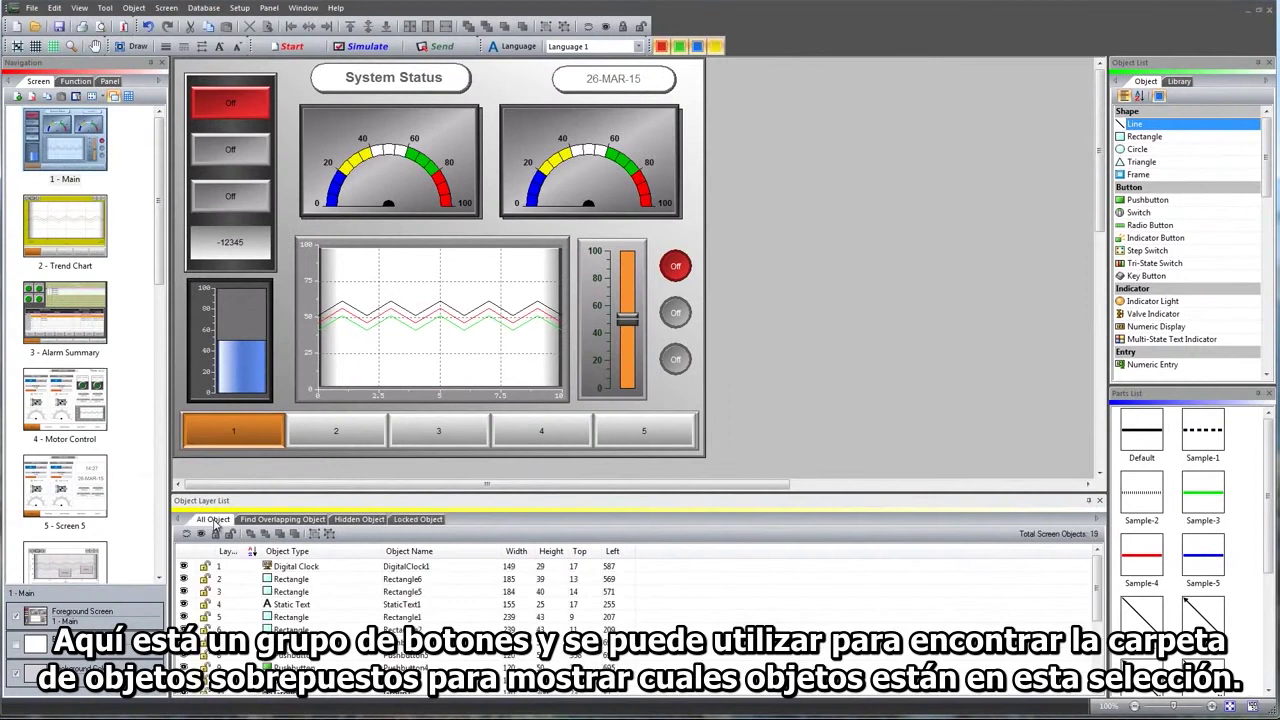
Find objects overlapping the Off button group, expand Group1 and select Pushbuttons 1, 2 and 3
left_click(246, 212)
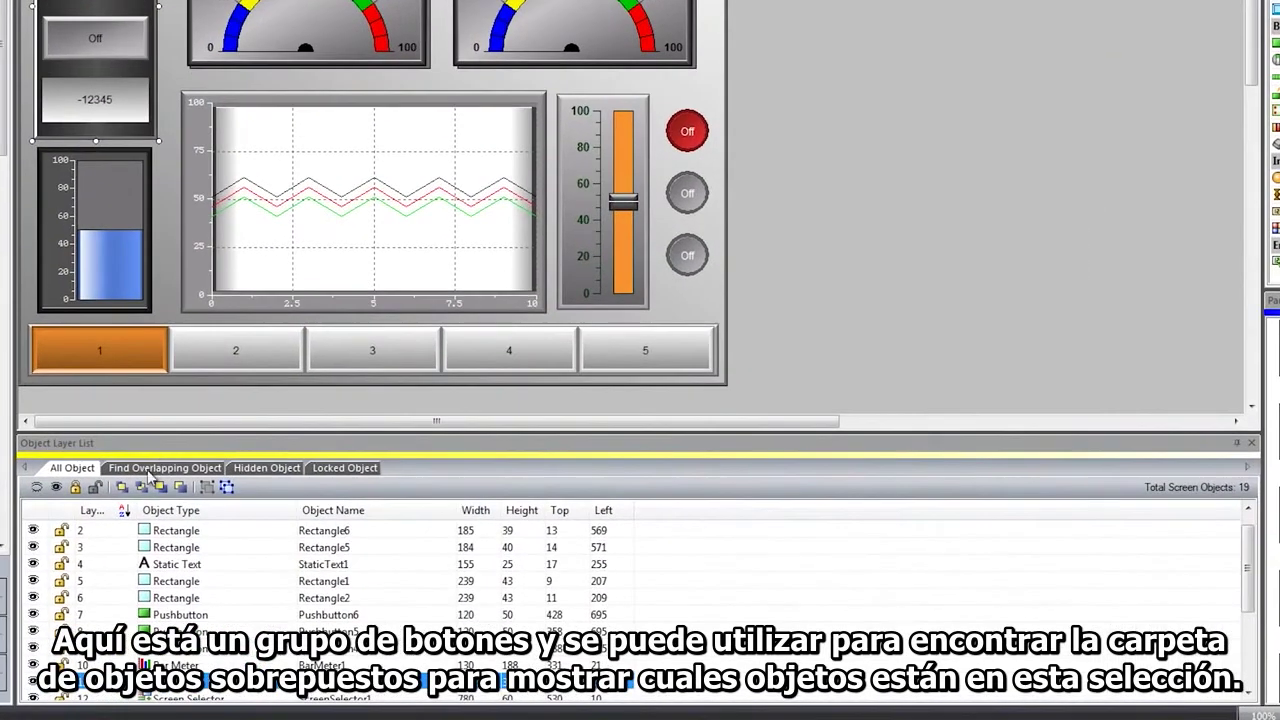
left_click(271, 521)
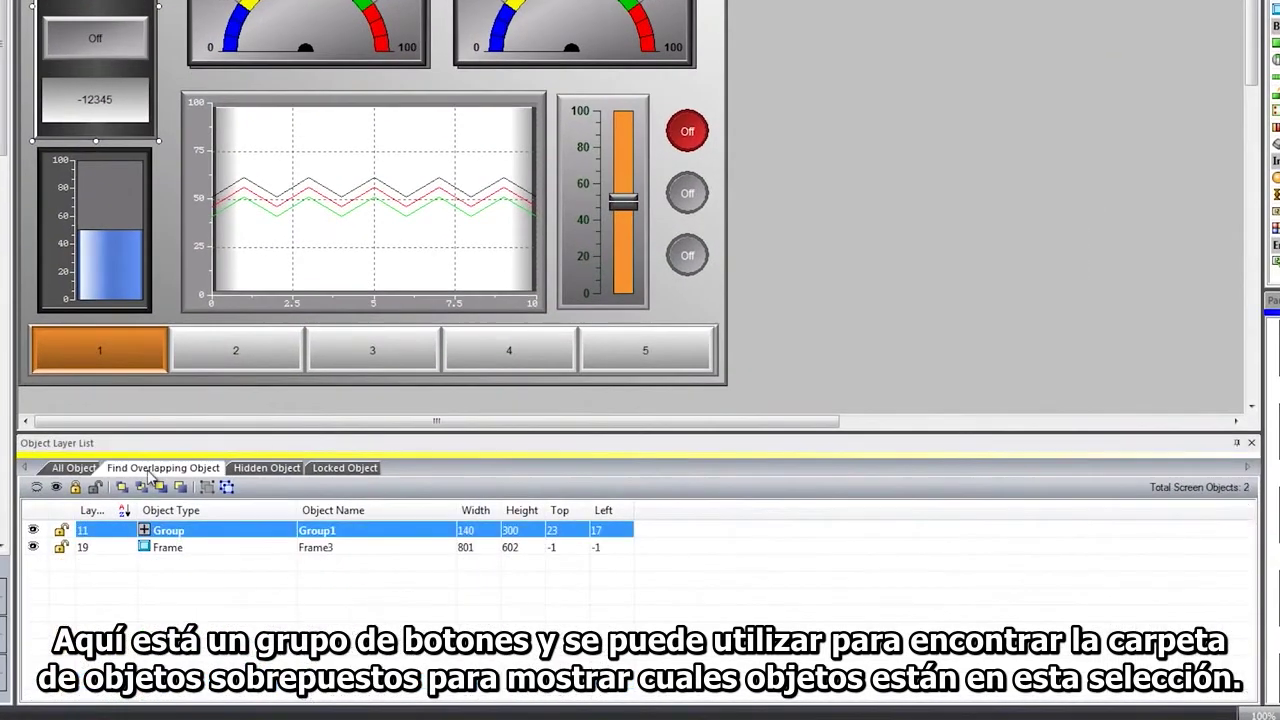
left_click(145, 530)
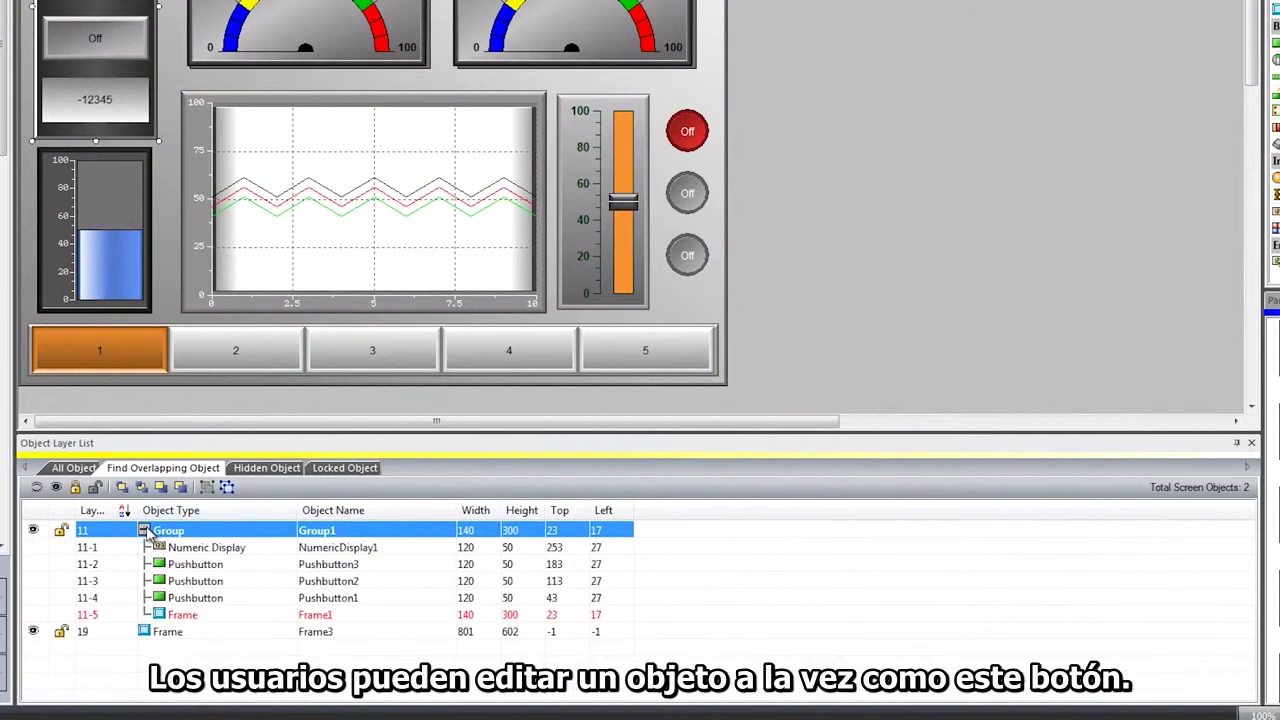
left_click(200, 598)
left_click(205, 581)
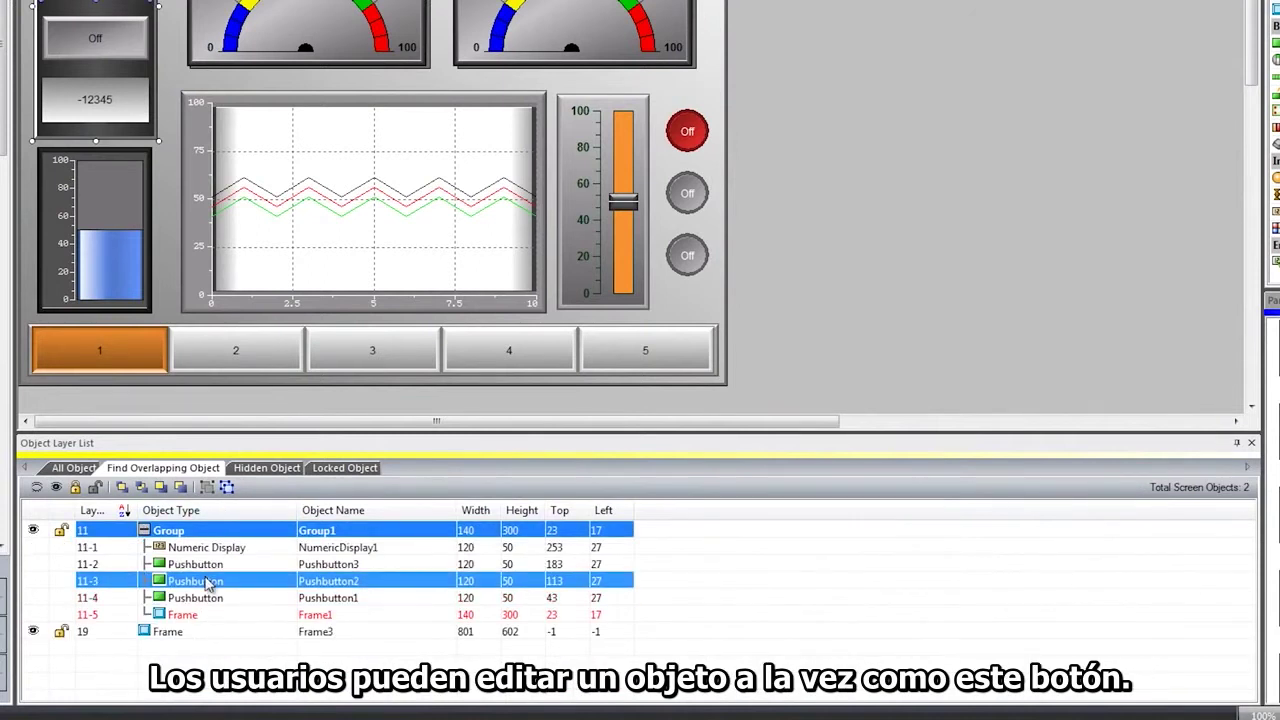
left_click(203, 566)
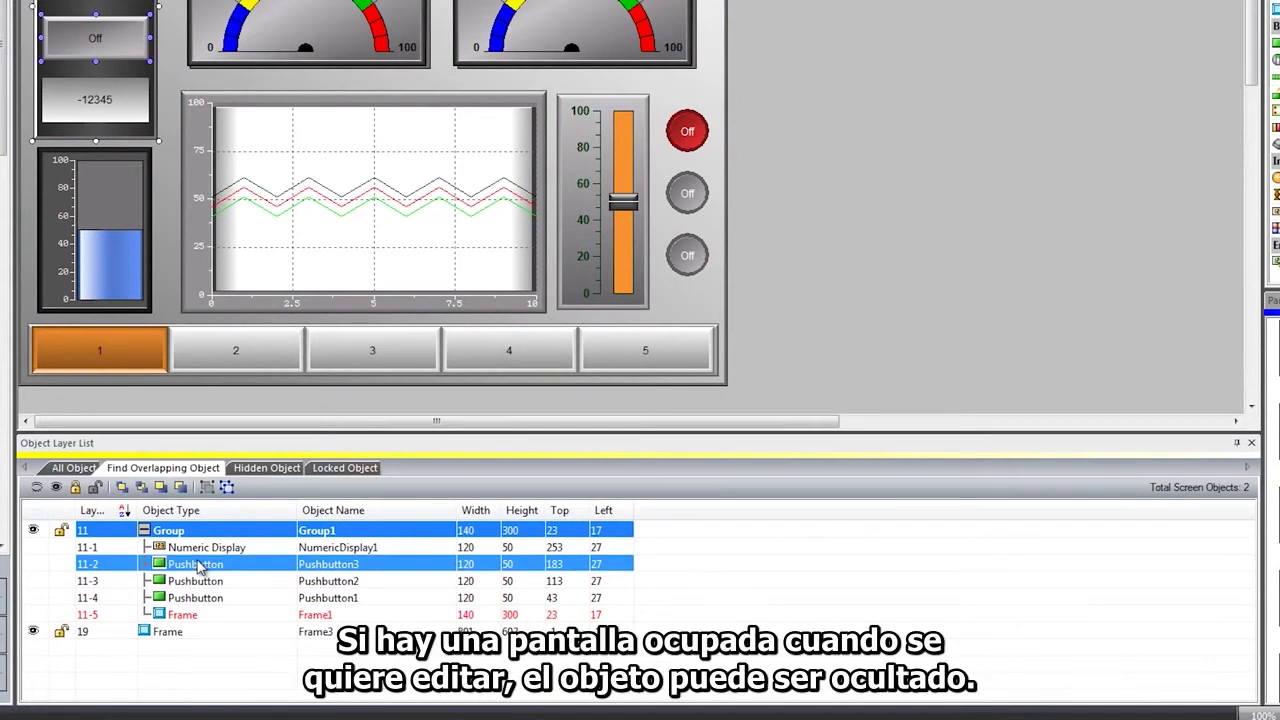
left_click(33, 531)
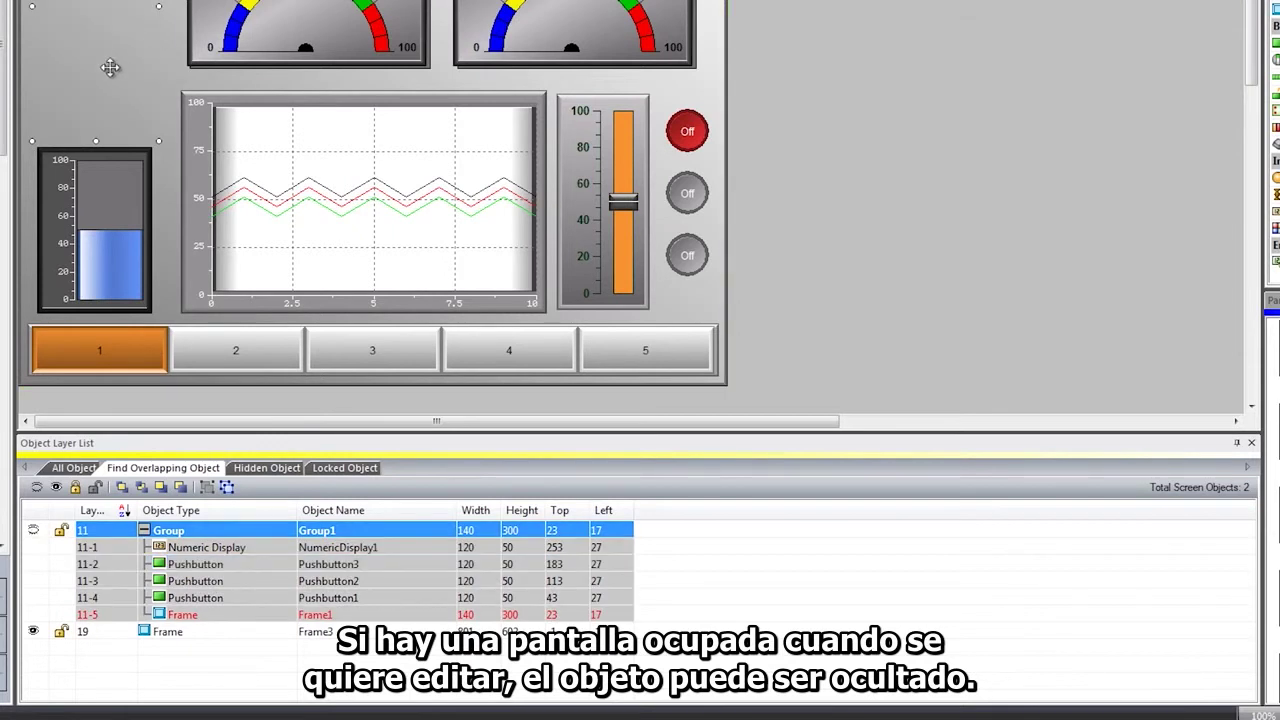
left_click(266, 468)
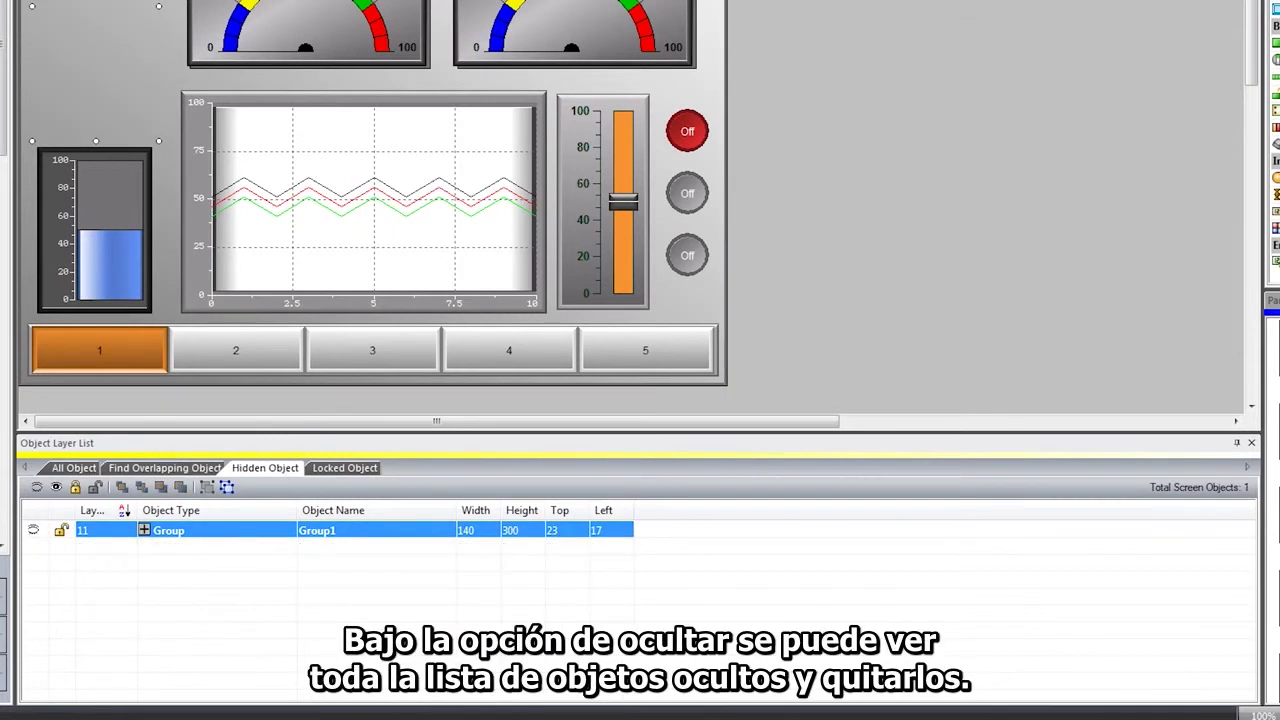
left_click(33, 530)
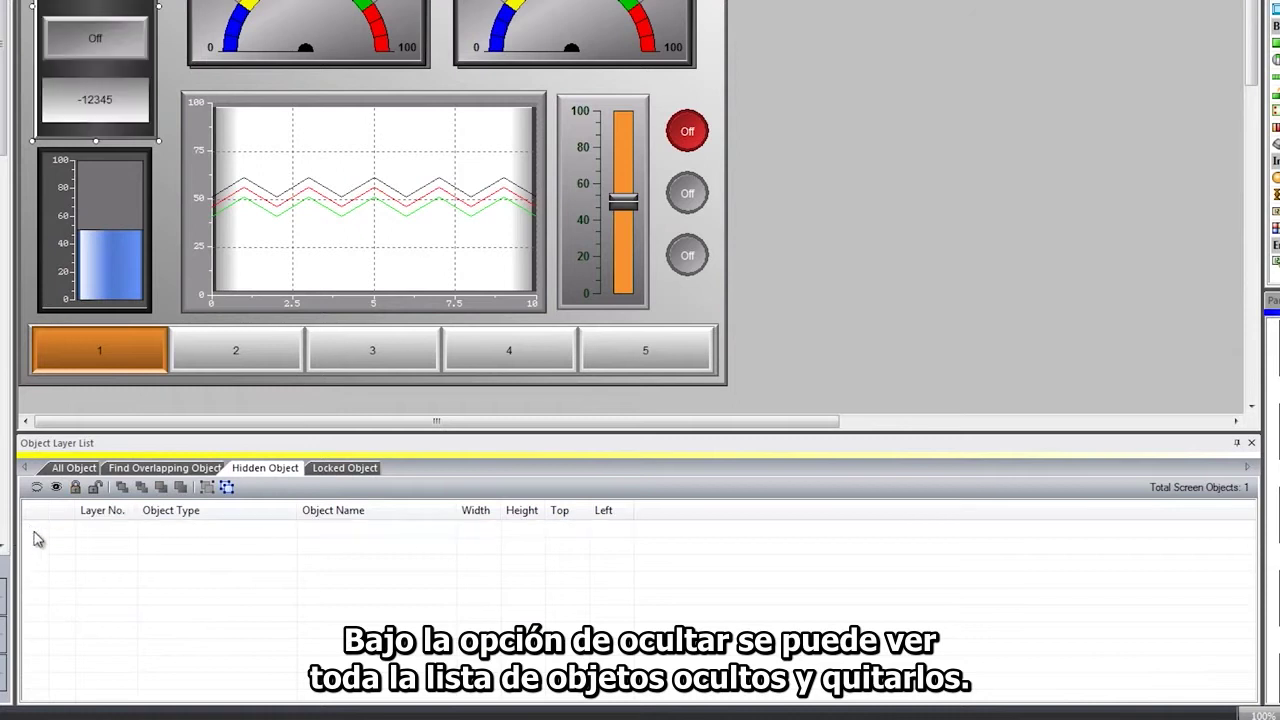
left_click(175, 469)
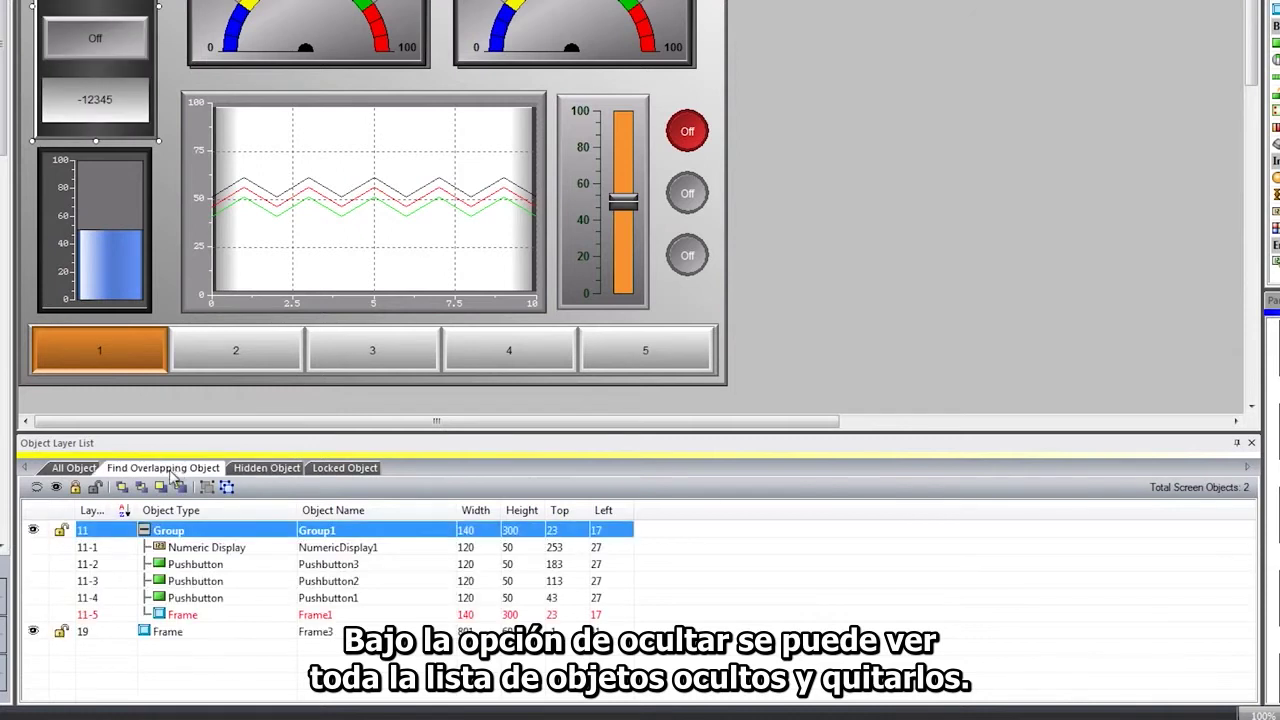
Lock Group1, check the Locked Object list, unlock it, then open Screen 5 (HVAC Controls)
left_click(61, 531)
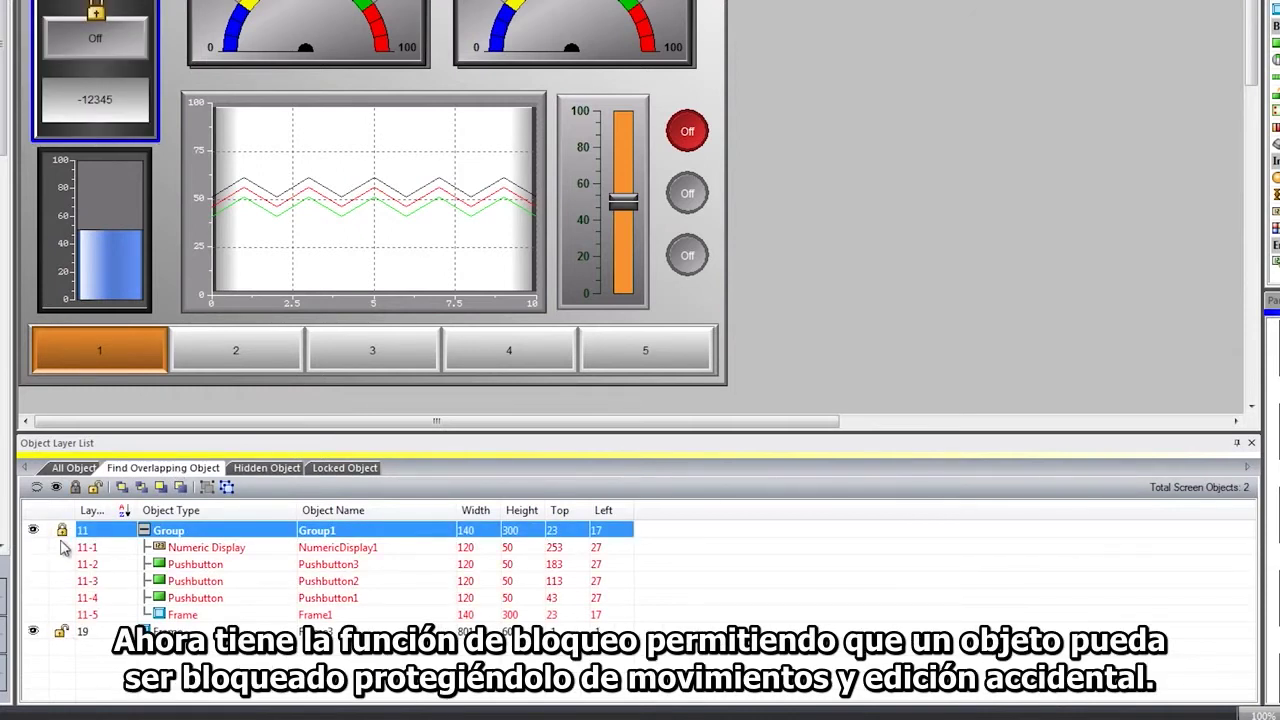
left_click(372, 469)
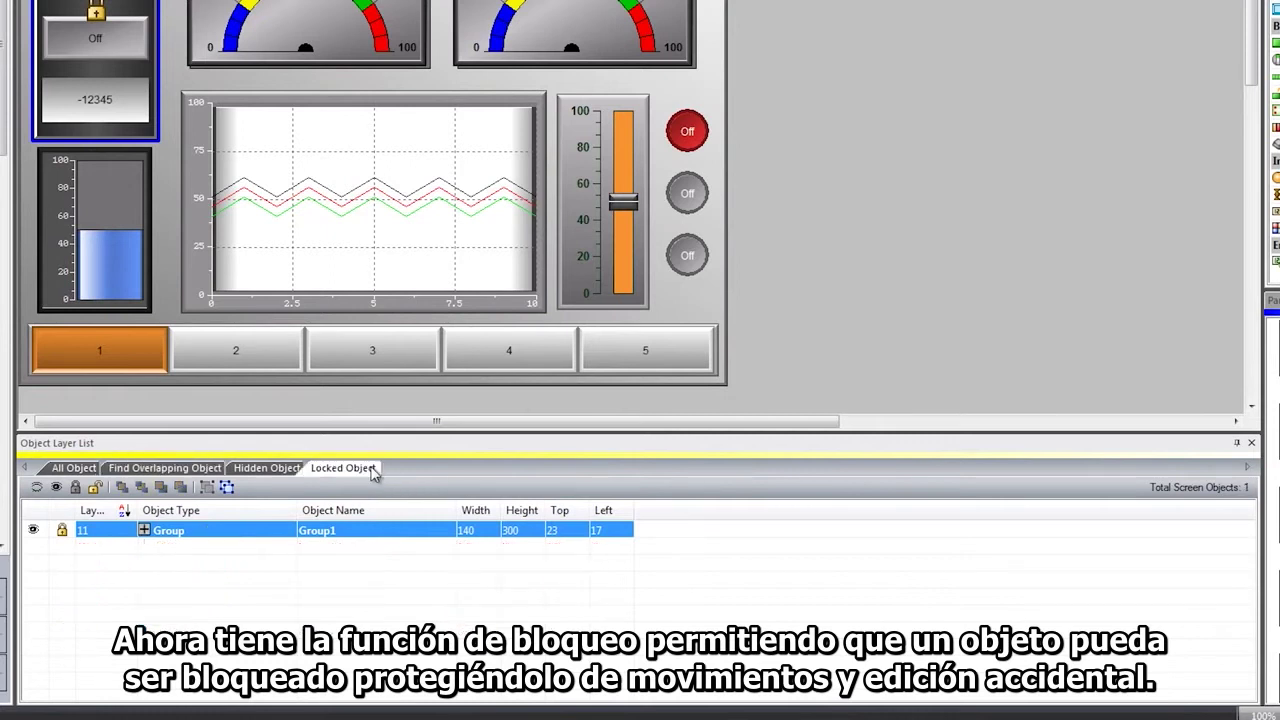
left_click(142, 92)
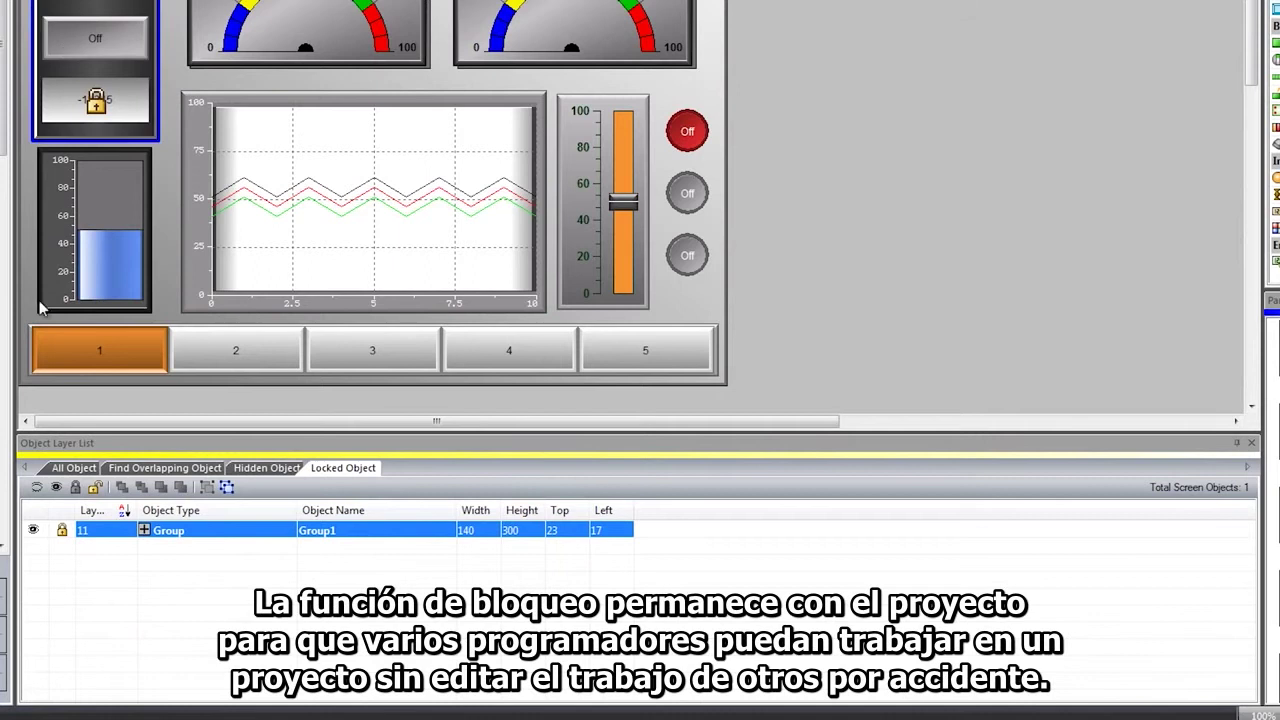
left_click(61, 531)
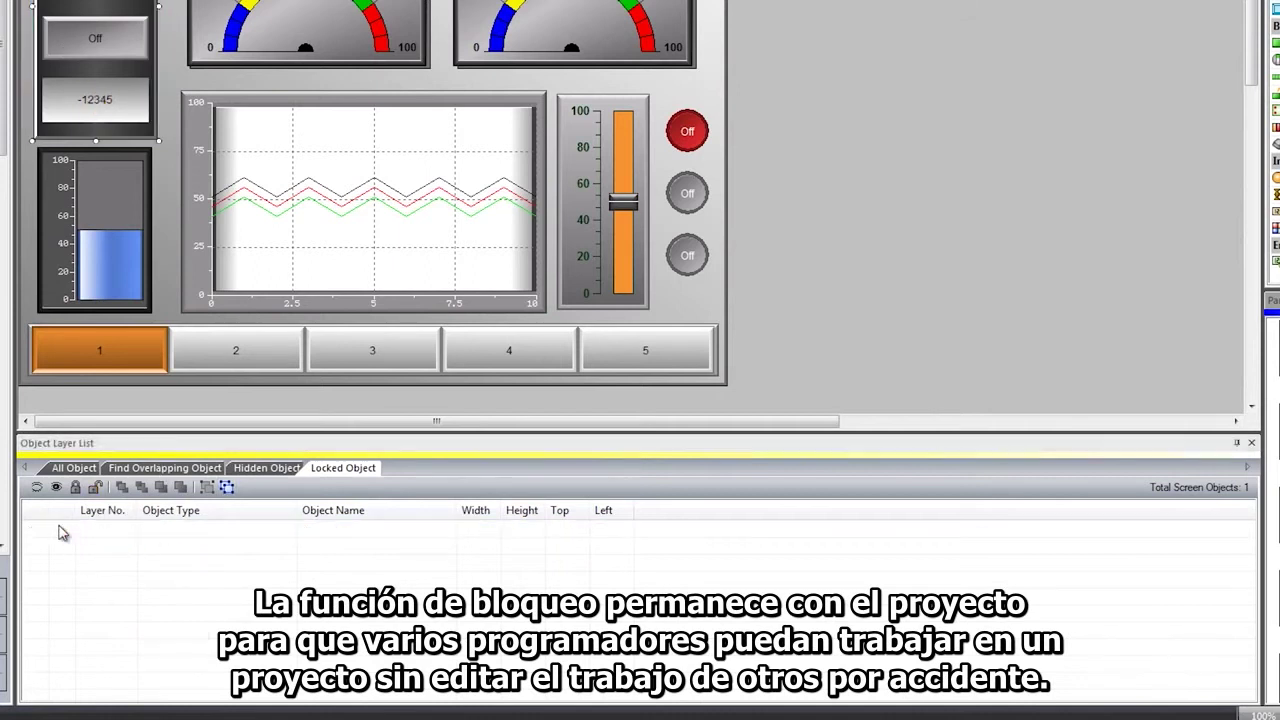
left_click(62, 468)
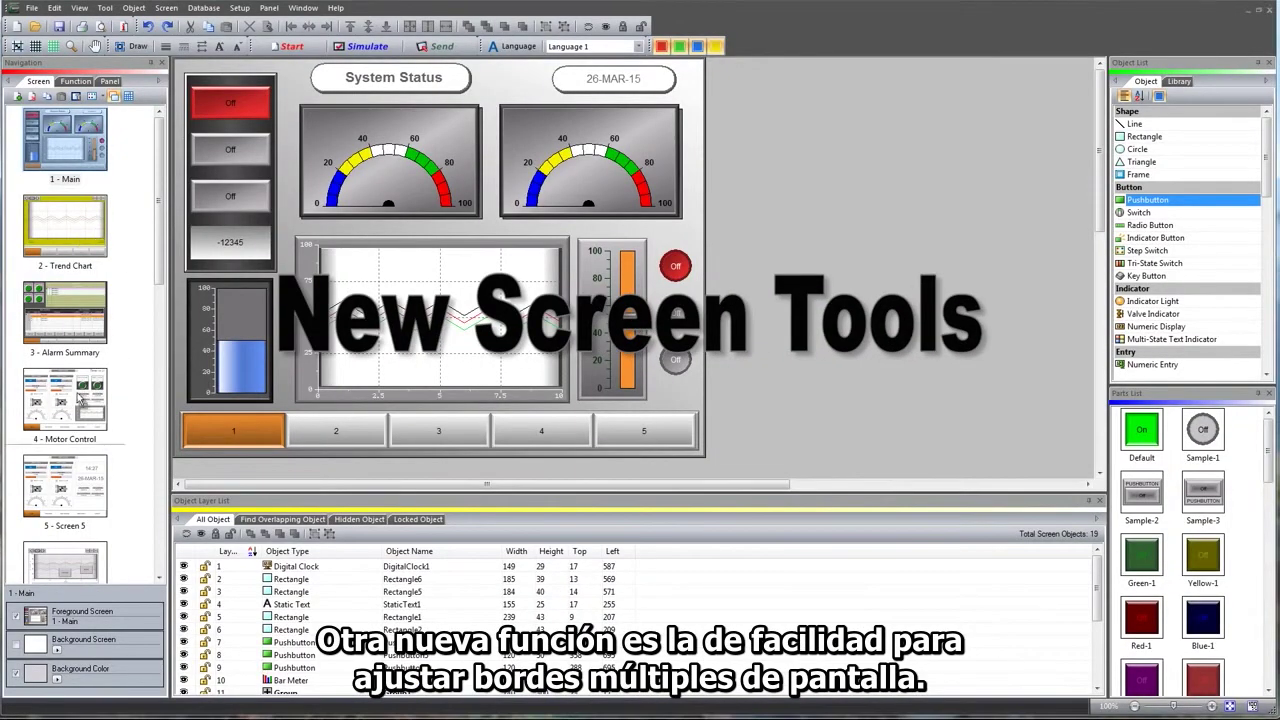
double_click(88, 465)
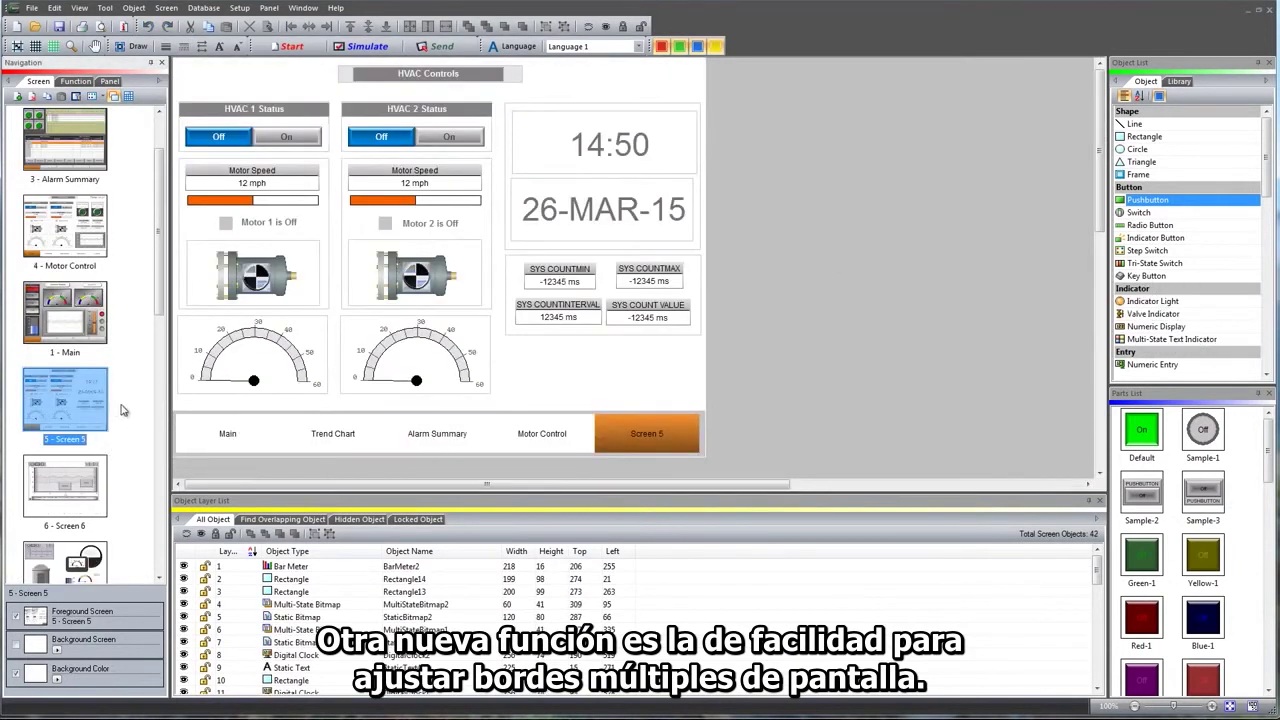
Open Trend Chart and Main, then move 1 - Main to the top of the Navigation list
scroll(168, 215, "up", 1)
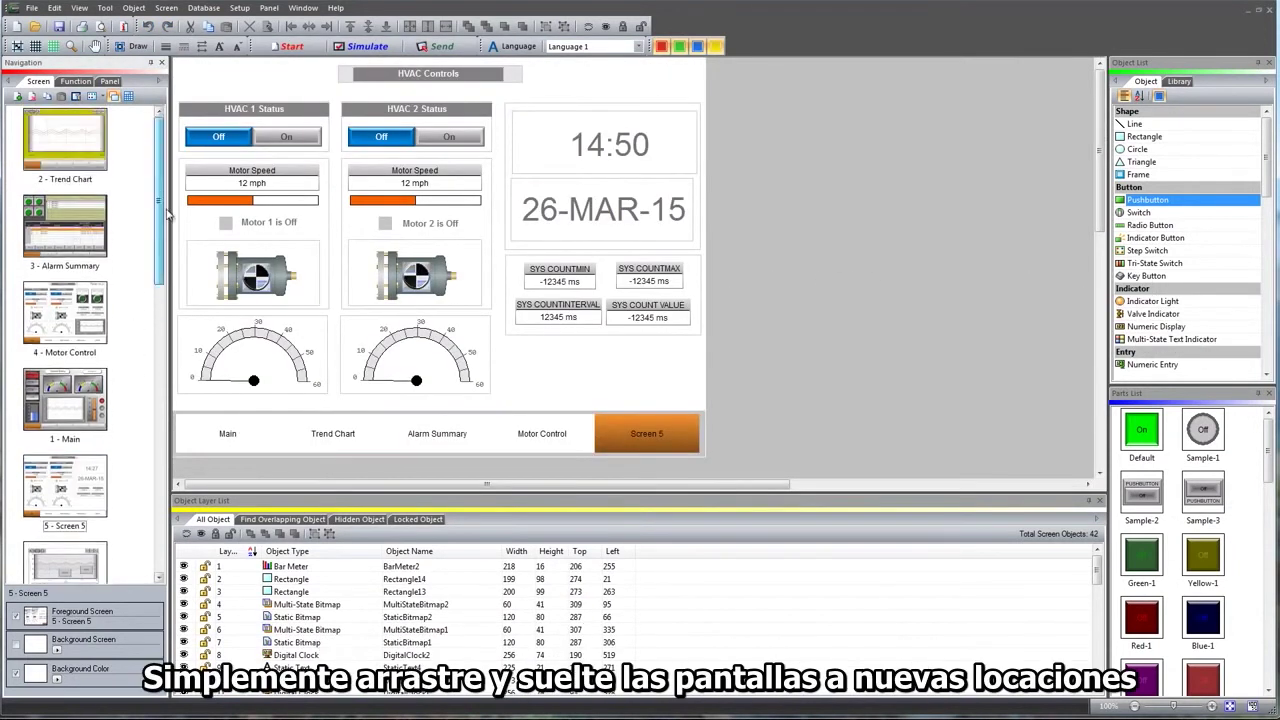
double_click(95, 142)
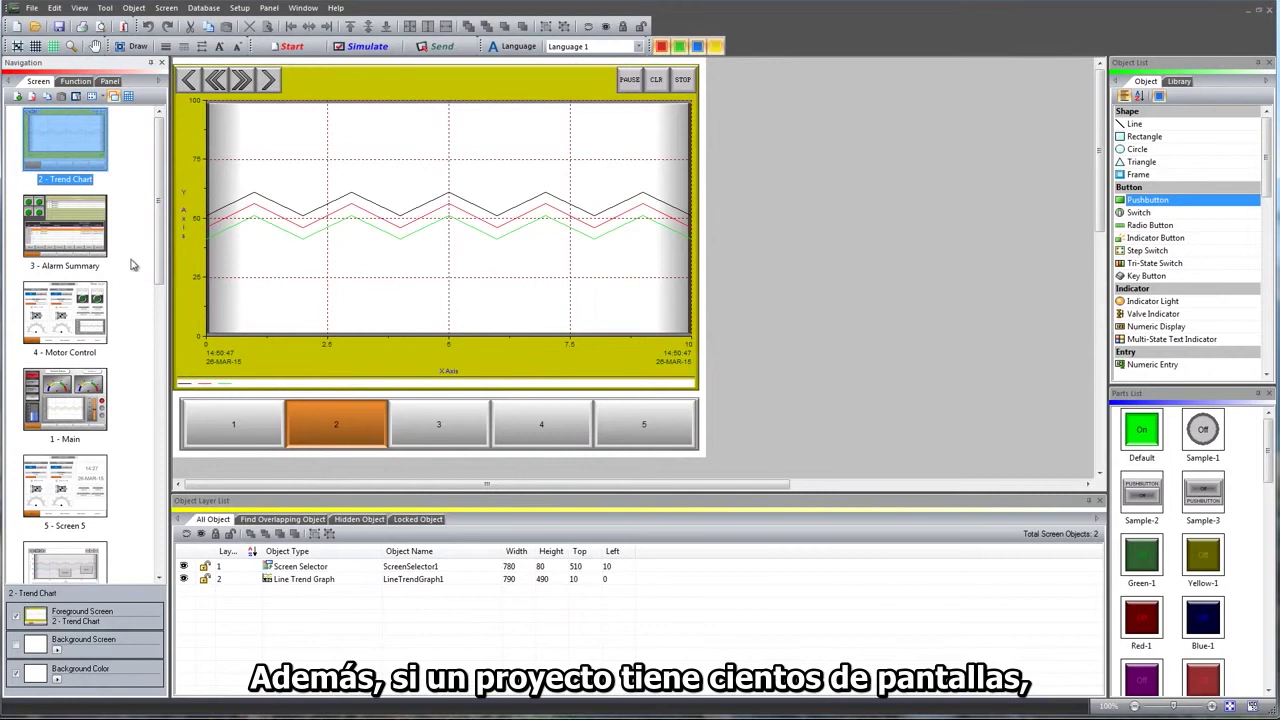
double_click(68, 405)
left_click_drag(67, 405, 65, 118)
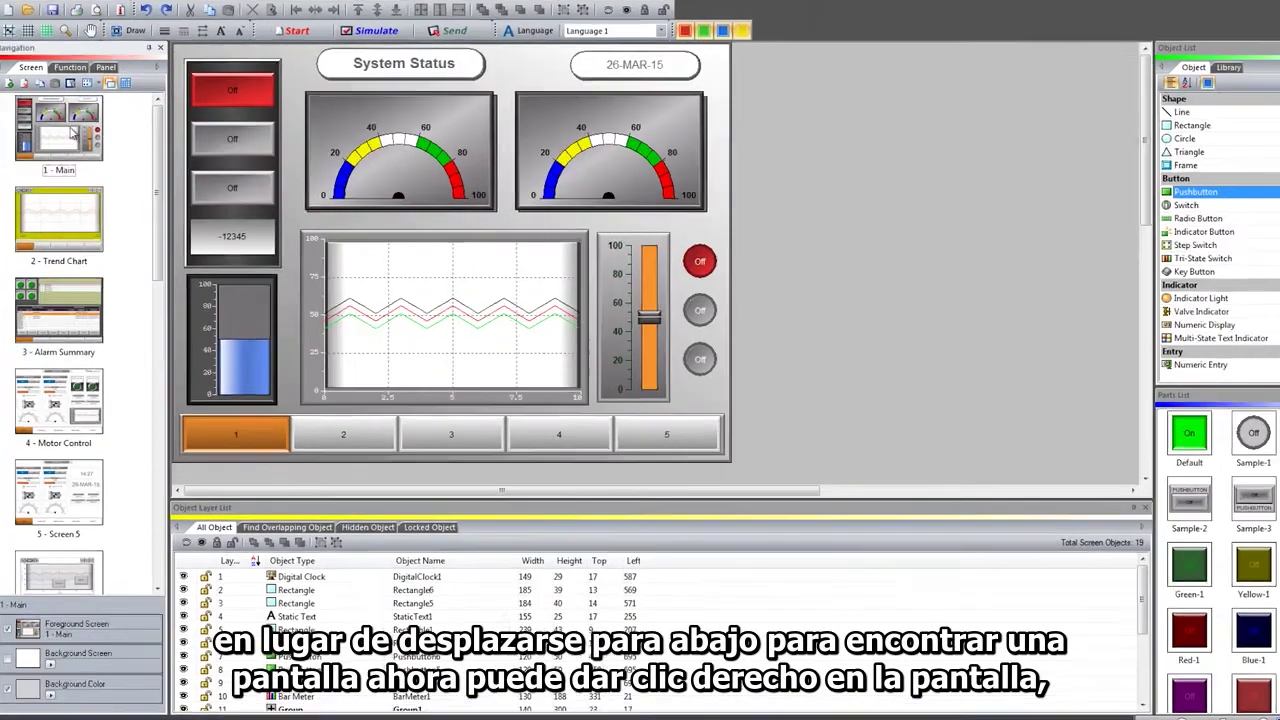
right_click(73, 136)
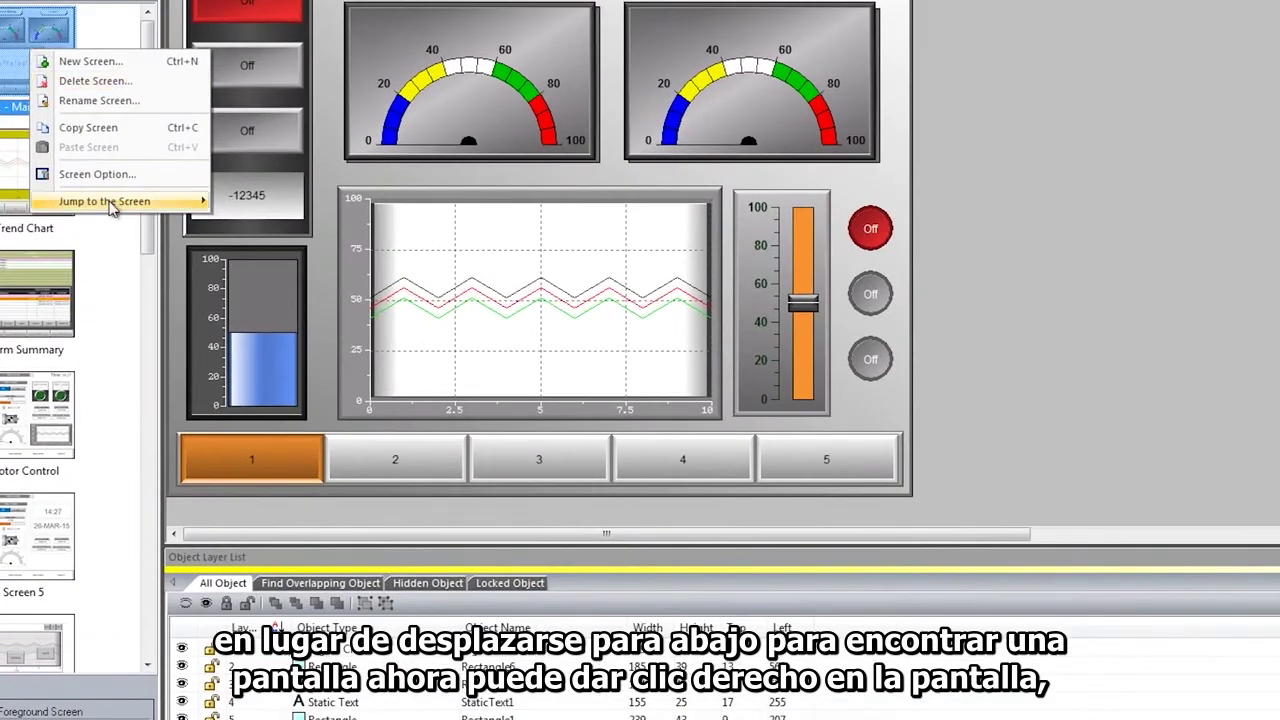
mouse_move(110, 201)
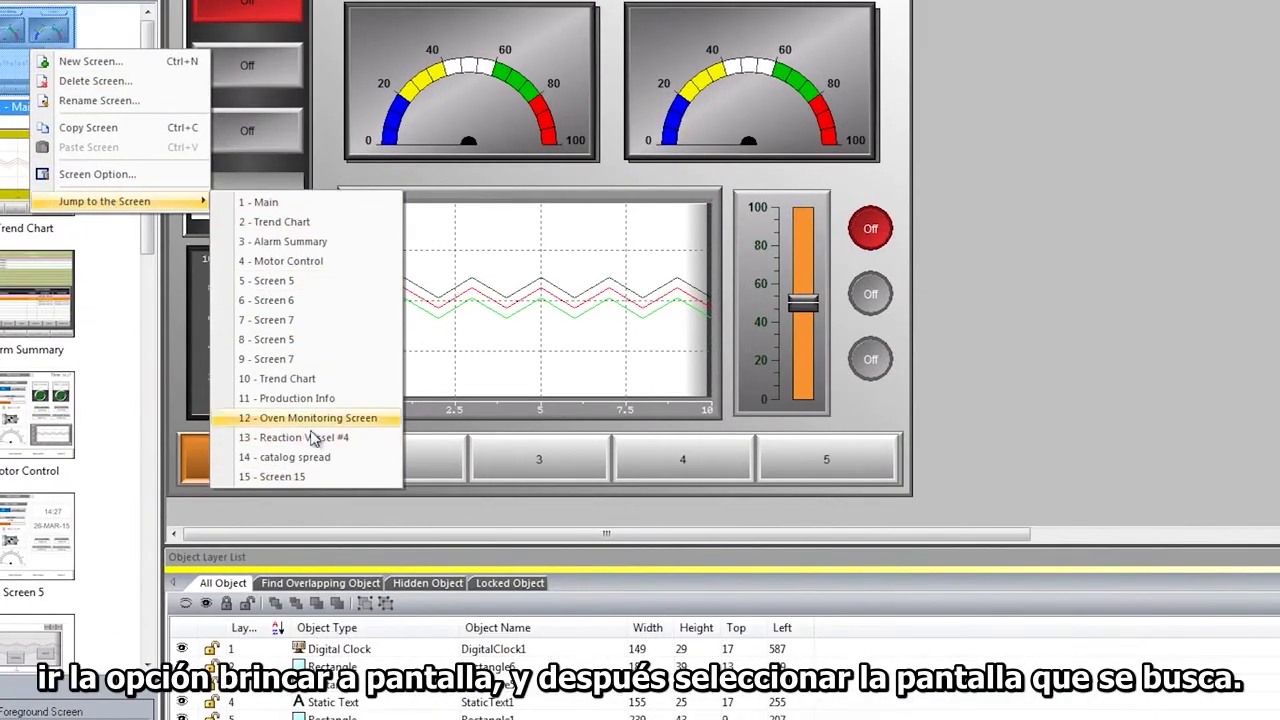
left_click(115, 355)
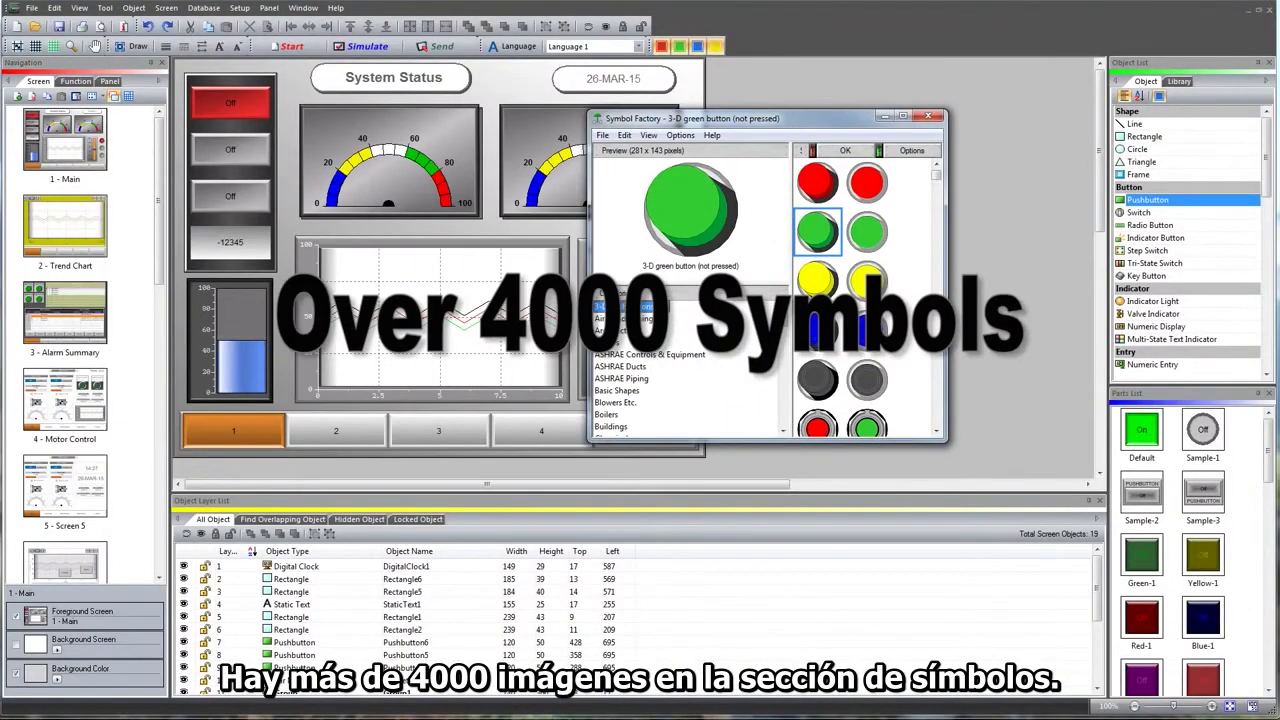
left_click(622, 331)
scroll(622, 388, "down", 5)
left_click(620, 380)
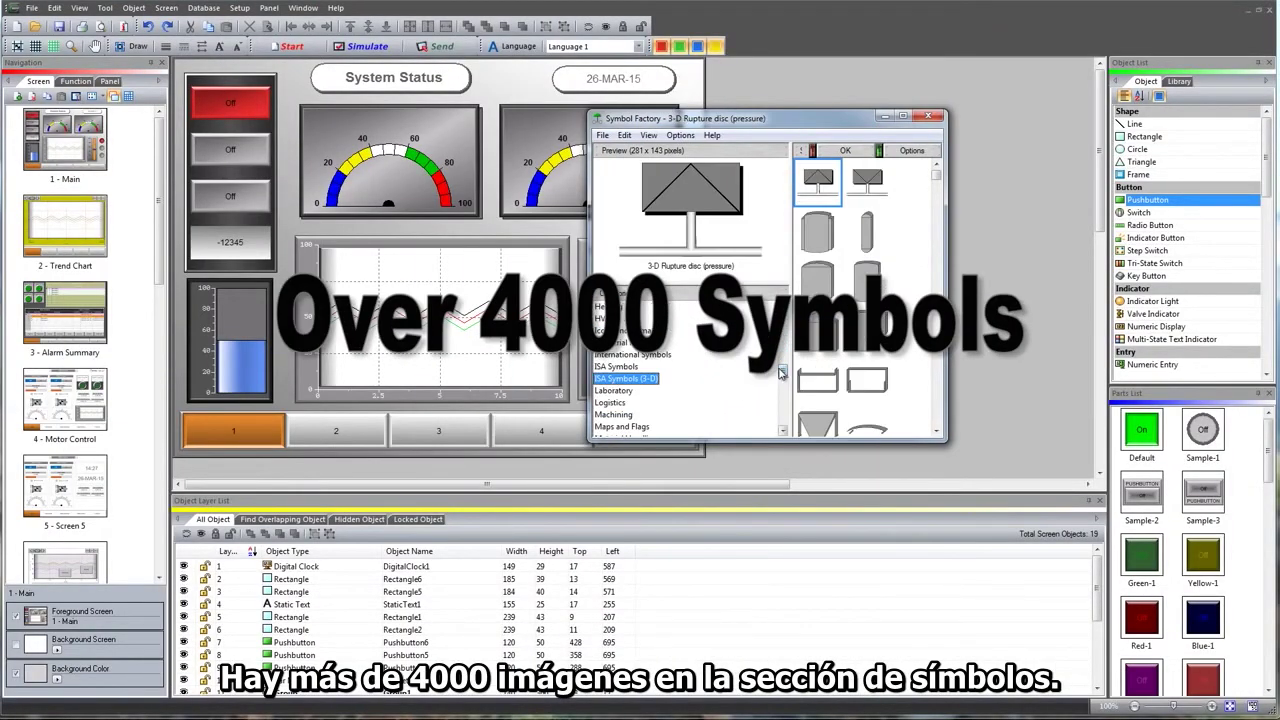
scroll(616, 392, "down", 5)
left_click(626, 426)
scroll(778, 400, "down", 5)
left_click(609, 402)
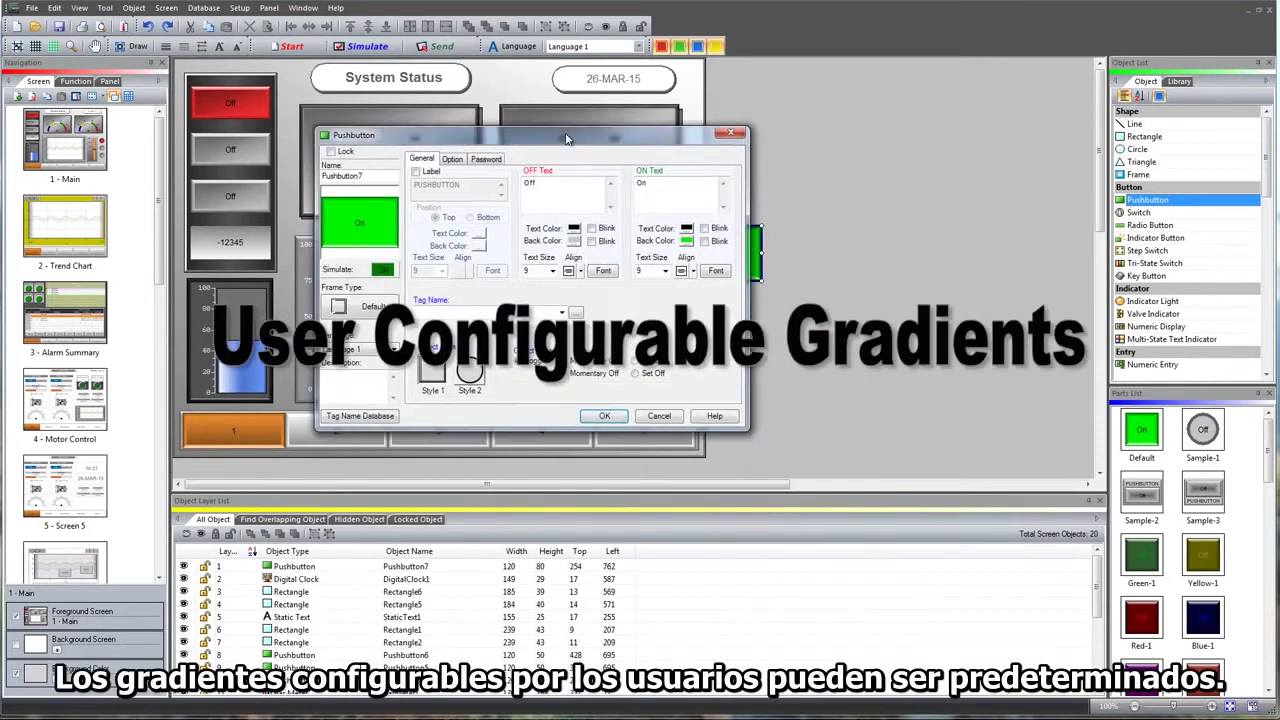
left_click_drag(621, 140, 484, 50)
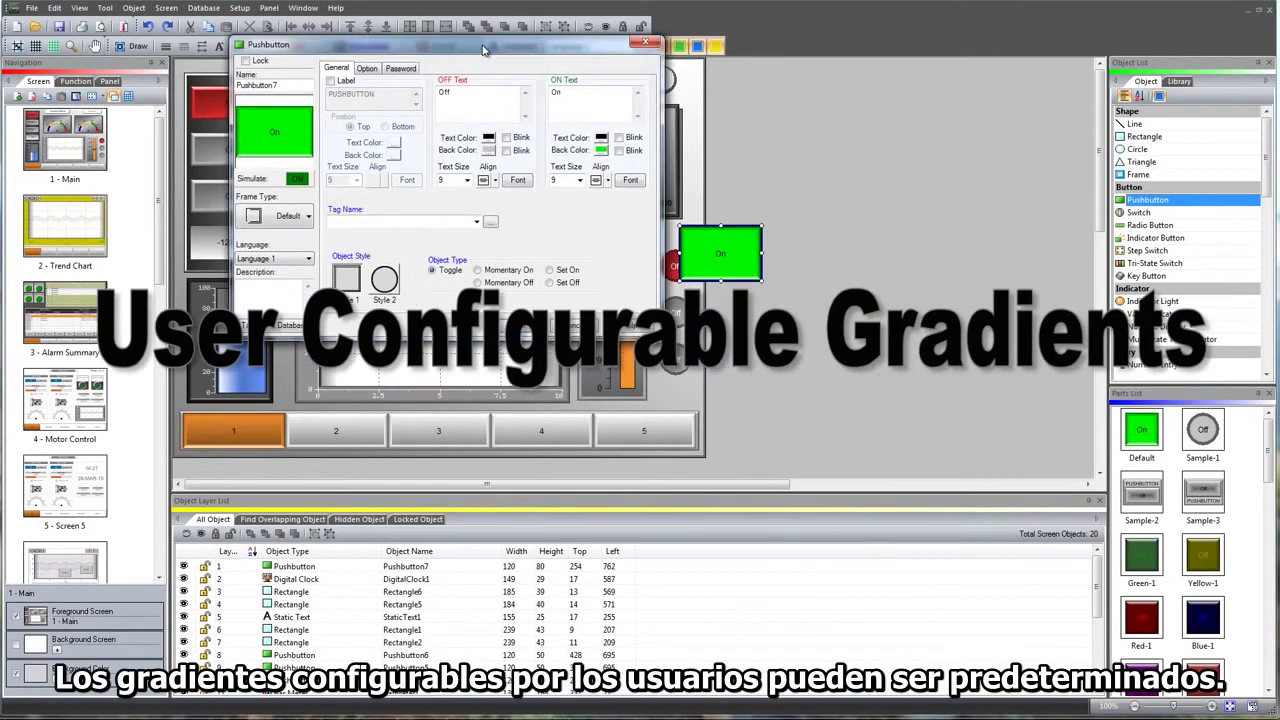
left_click(604, 152)
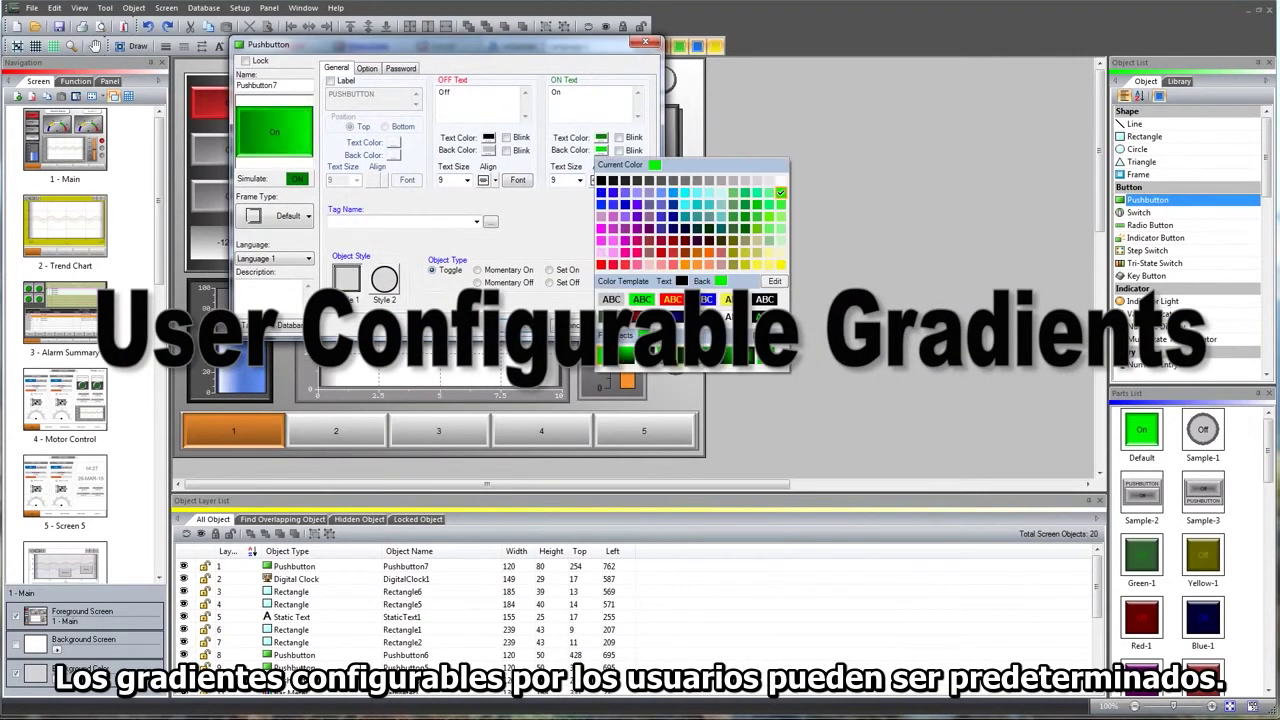
left_click(779, 341)
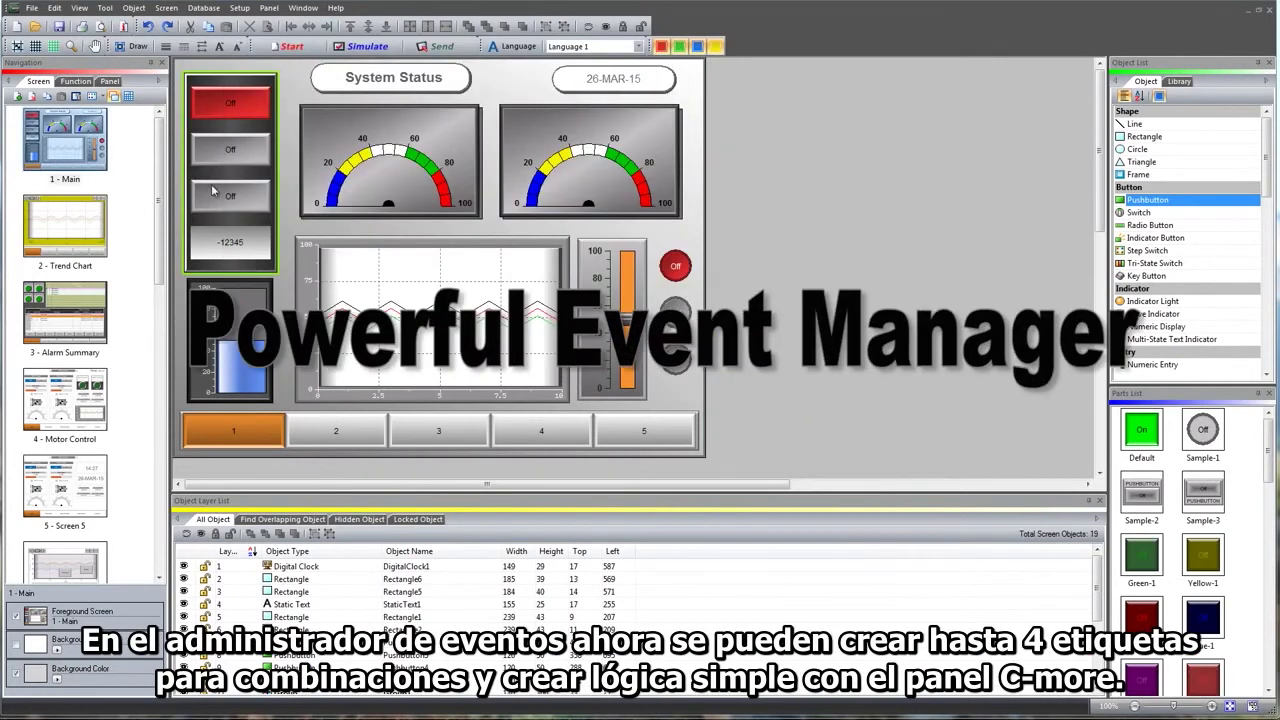
In Event Manager, add a Tag-triggered event combining four tags with a AND b AND c AND d logic
left_click(222, 8)
left_click(232, 52)
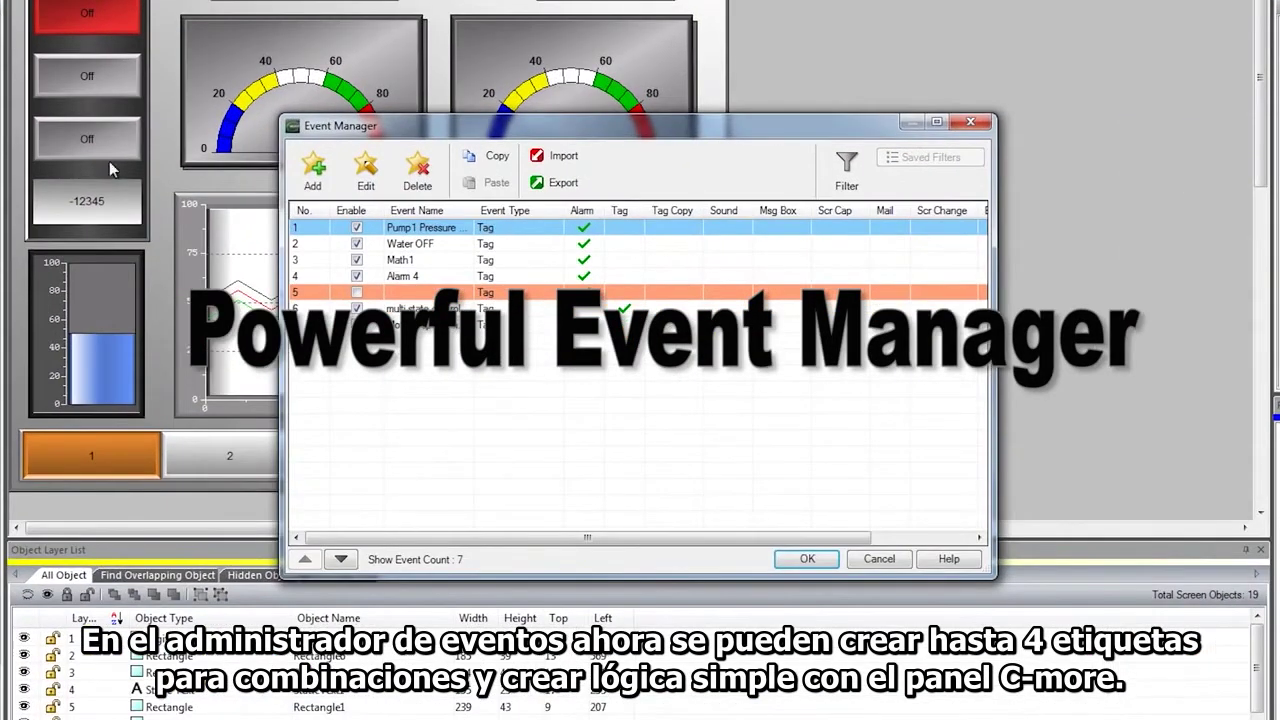
left_click(349, 190)
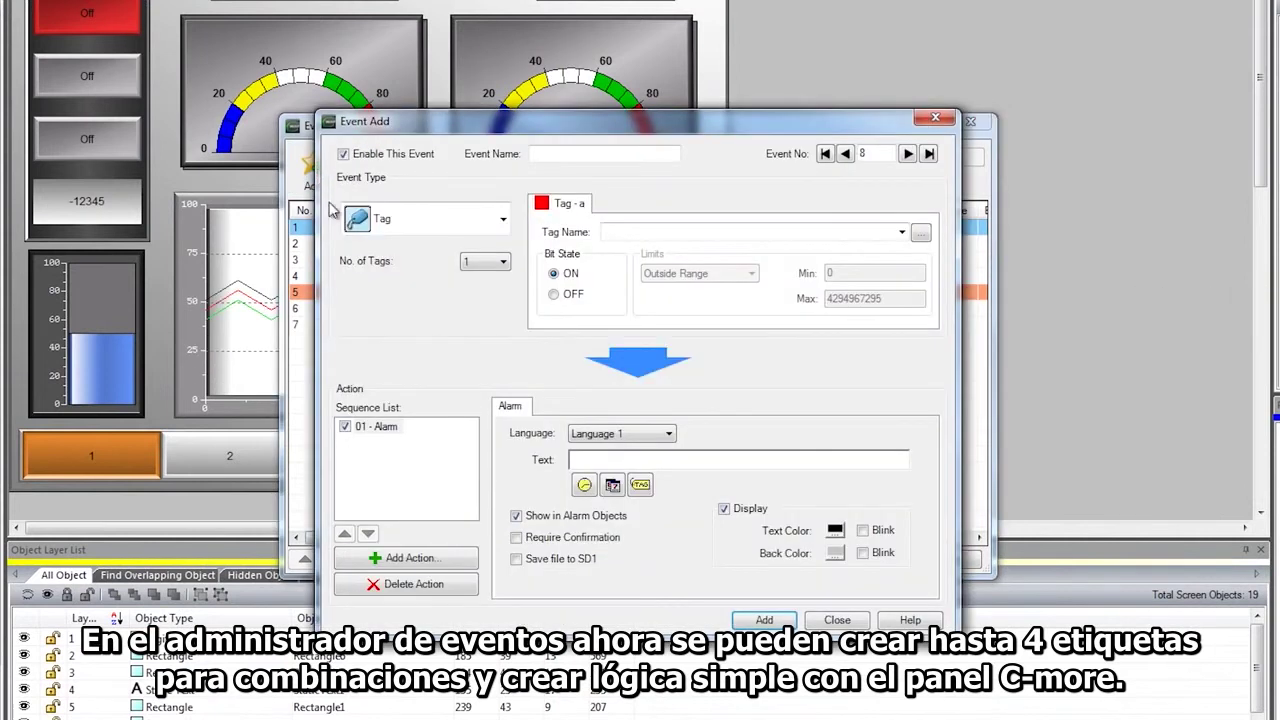
left_click(502, 218)
left_click(460, 251)
left_click(500, 261)
left_click(488, 318)
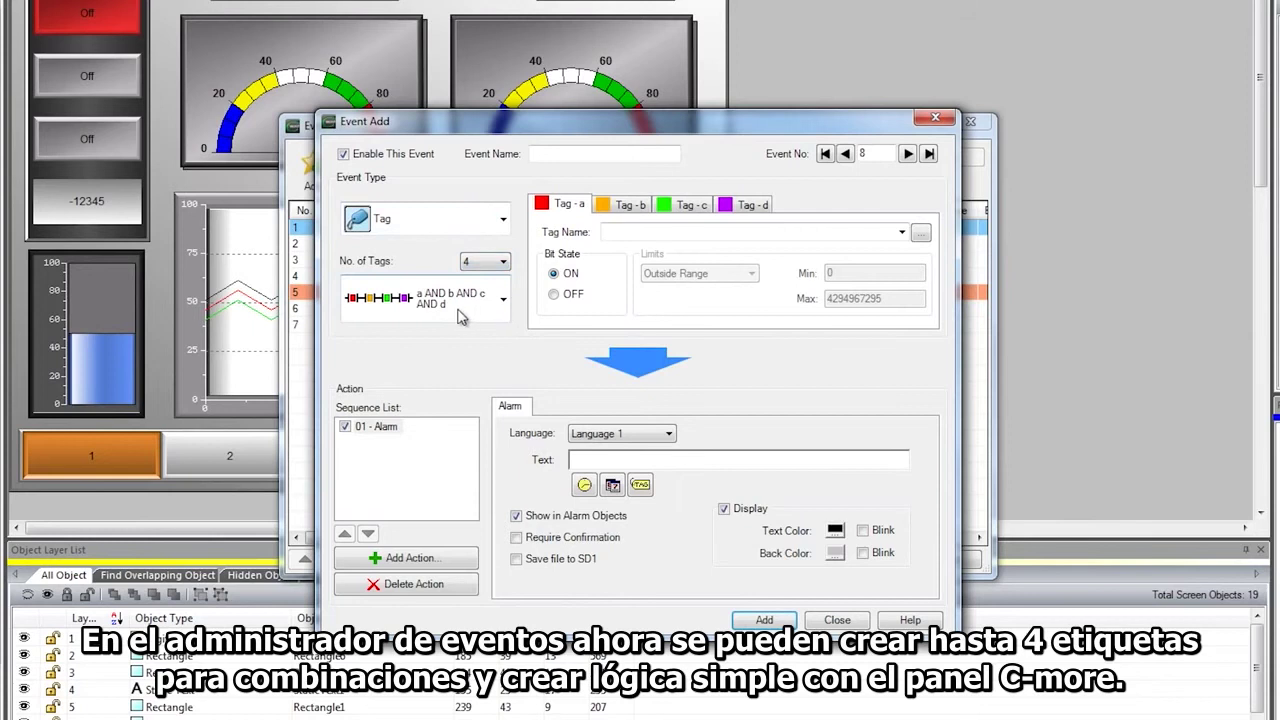
left_click(503, 299)
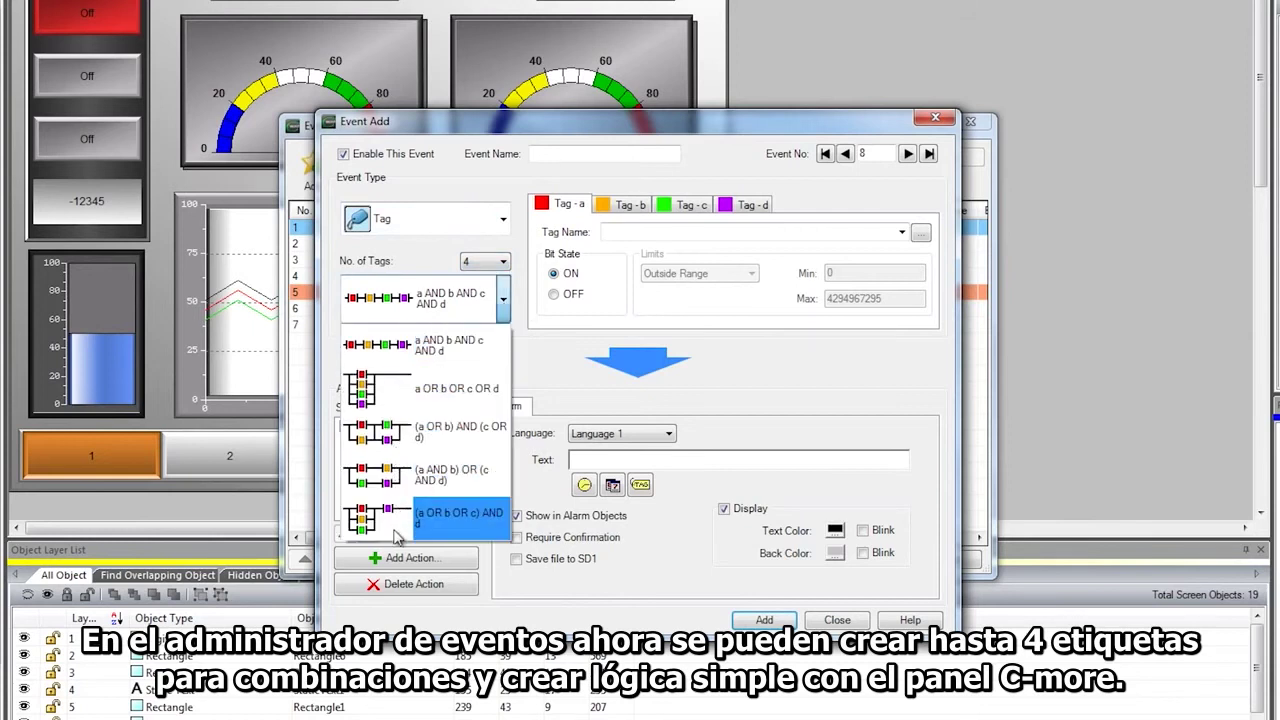
left_click(541, 367)
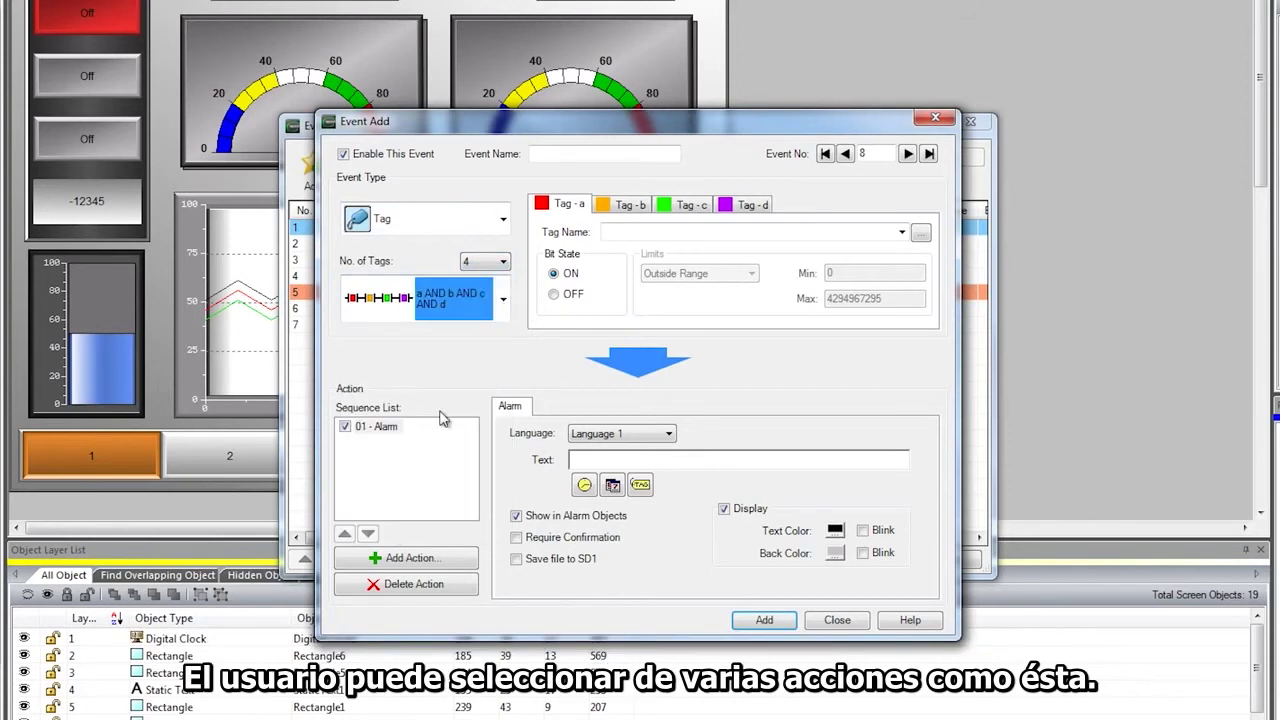
Add a Math action with formula '1234 + SIN ( <METER1> + <PIDBAR> ( 123 ) + LOG'
left_click(428, 558)
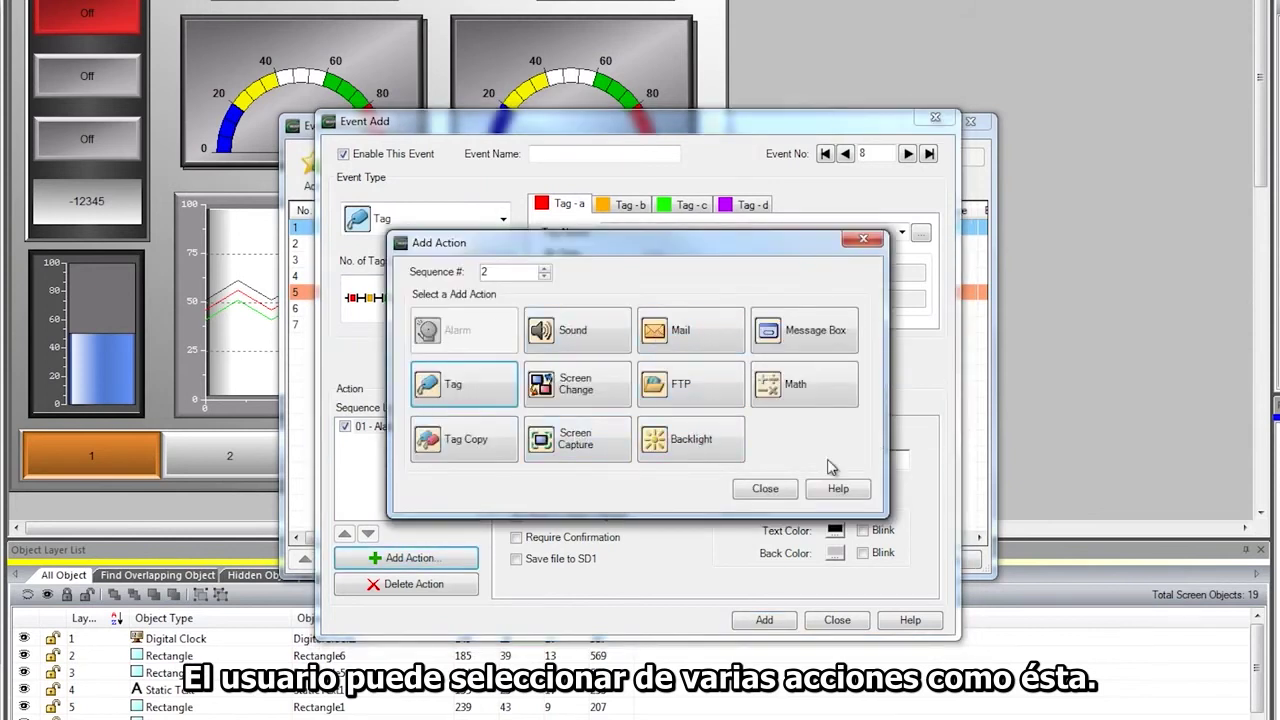
left_click(835, 398)
left_click(640, 479)
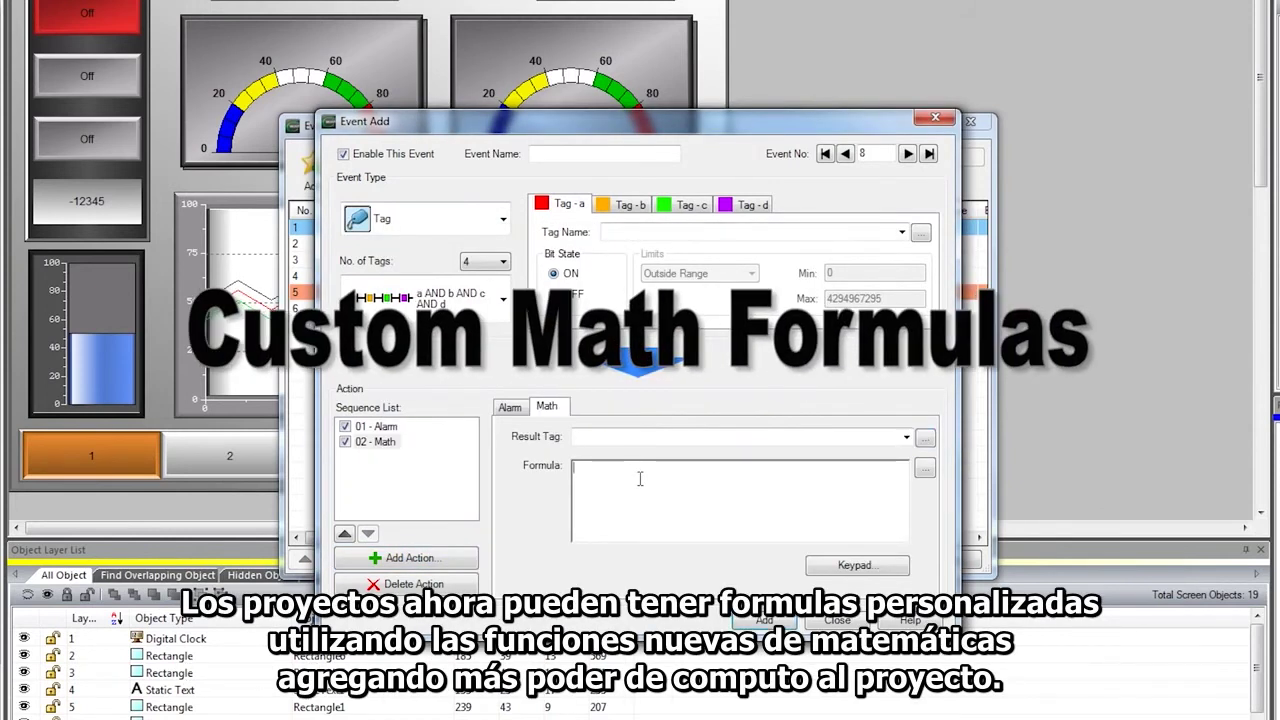
type("1234 + SIN ( <METER1> + <PIDBAR> ( 123 ) + LOG")
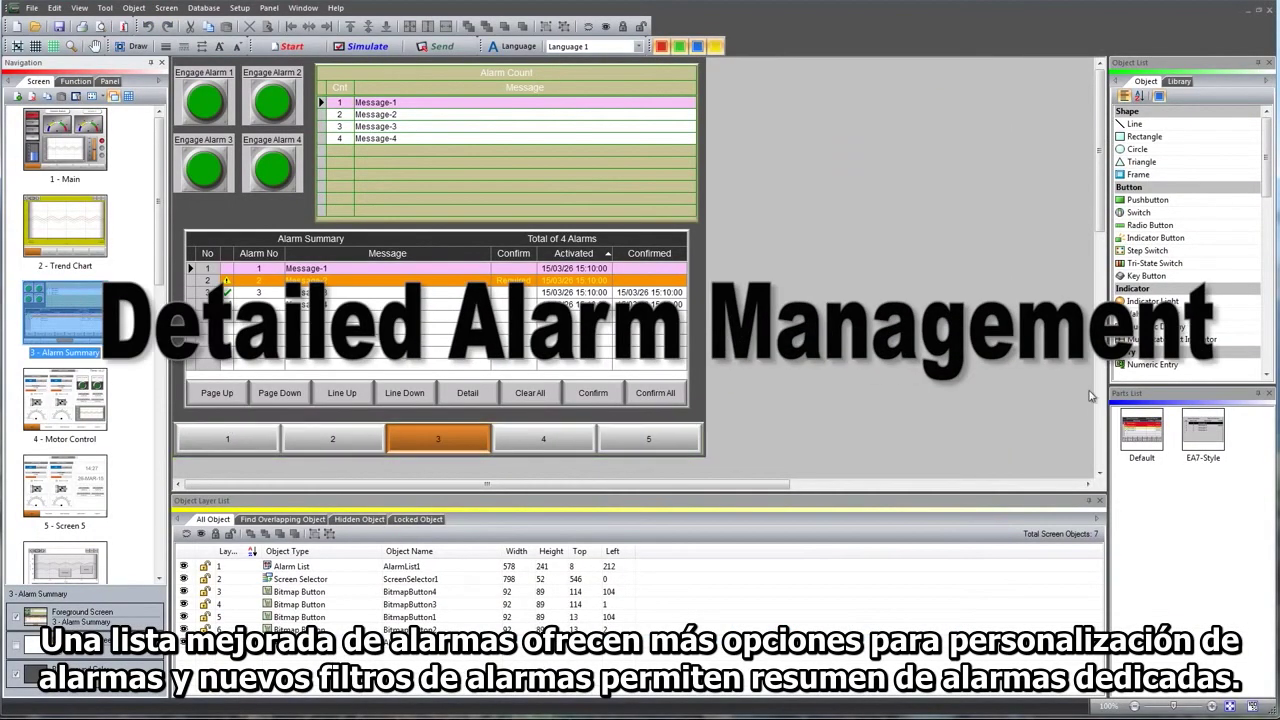
Add an Alarm List object, keep its Show All Alarms filter, and review the Display tab
scroll(1262, 200, "down", 10)
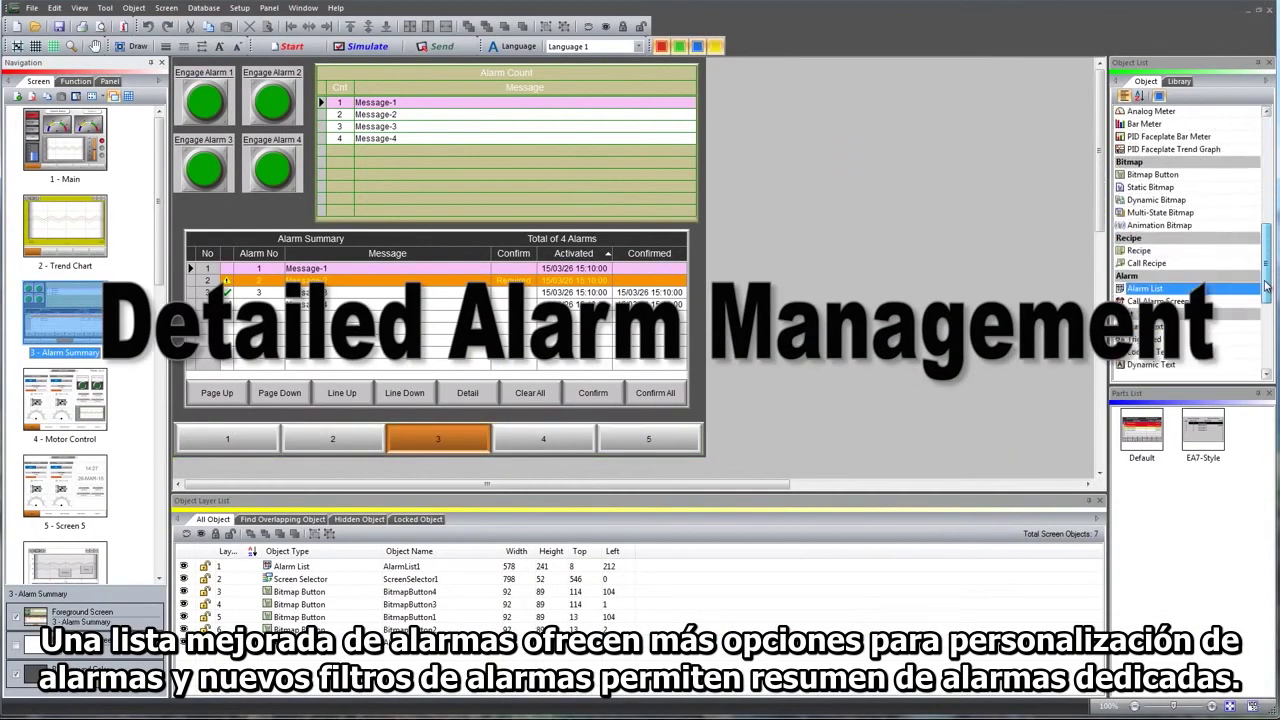
double_click(1158, 265)
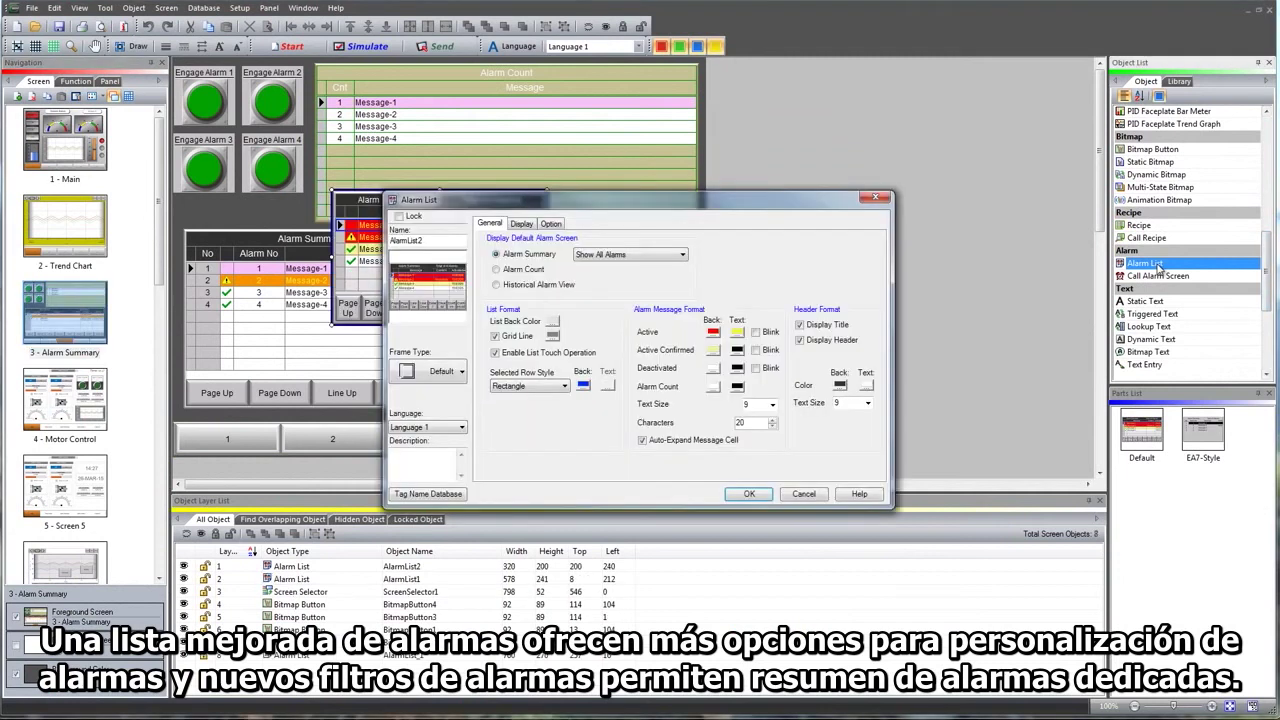
left_click_drag(690, 204, 890, 93)
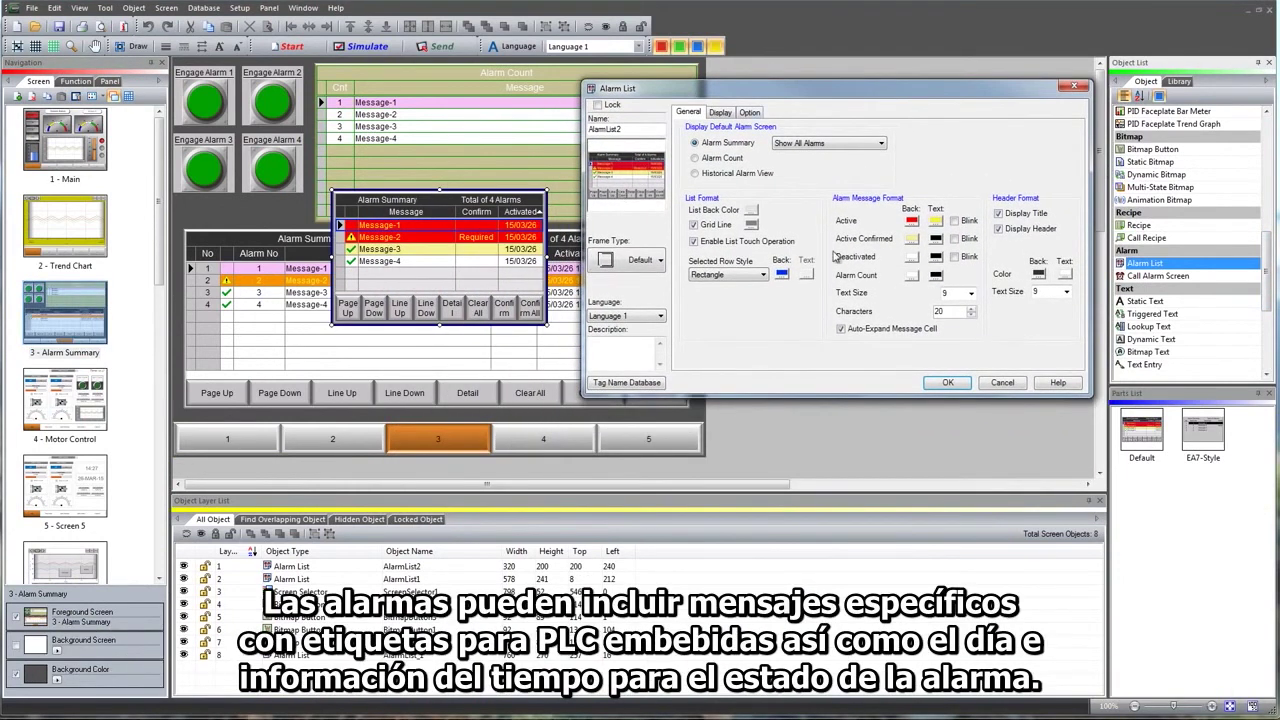
left_click(846, 145)
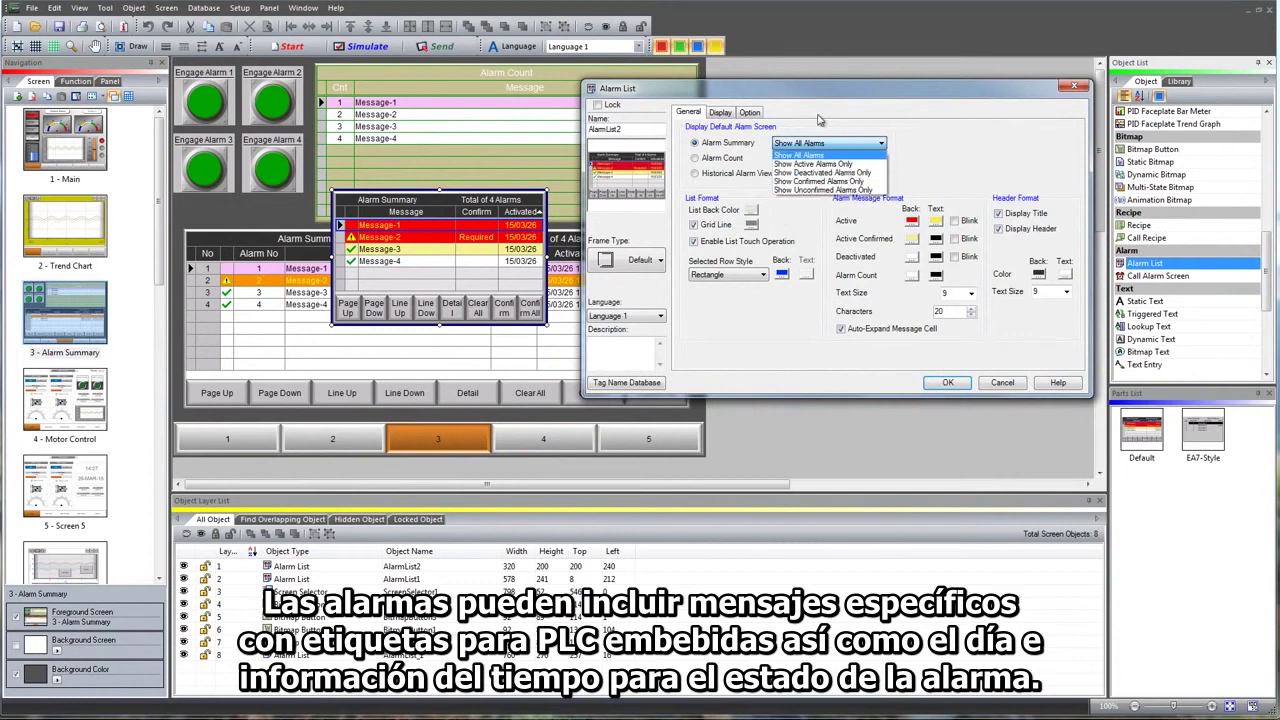
left_click(818, 120)
left_click(721, 113)
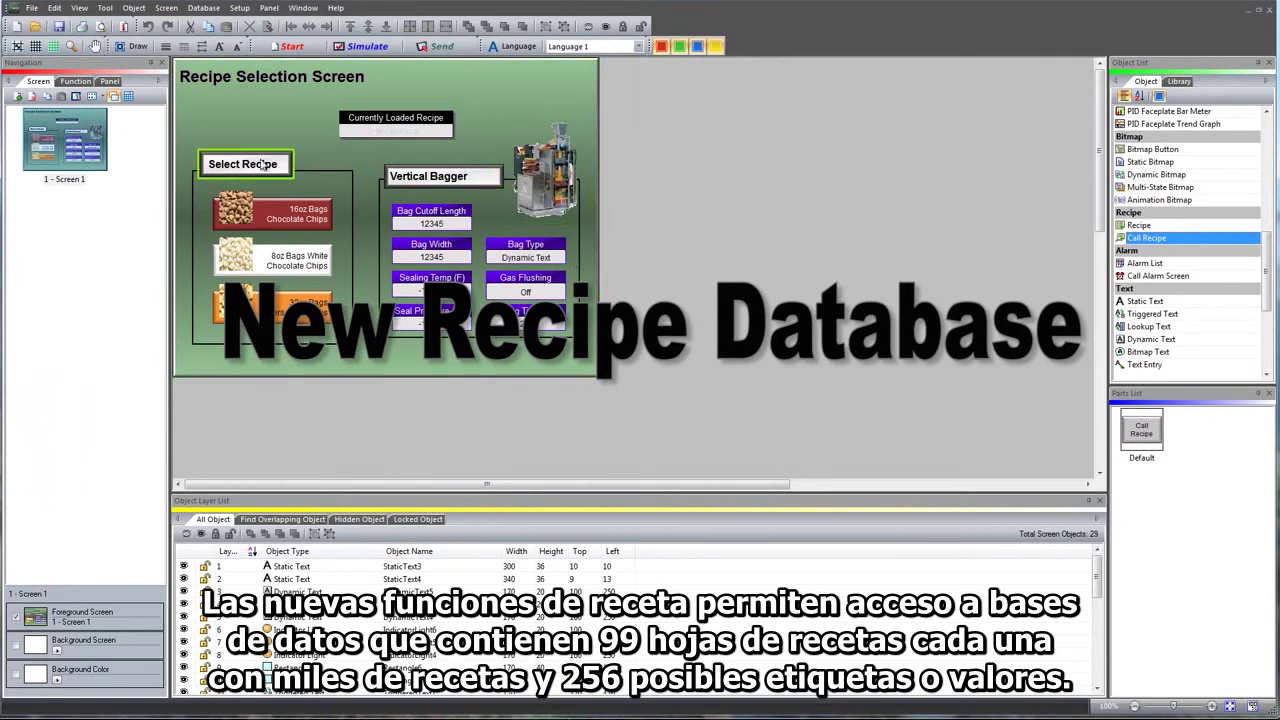
Open the 16oz Bags Chocolate Chips recipe button's properties and view its Recipe tab
double_click(310, 212)
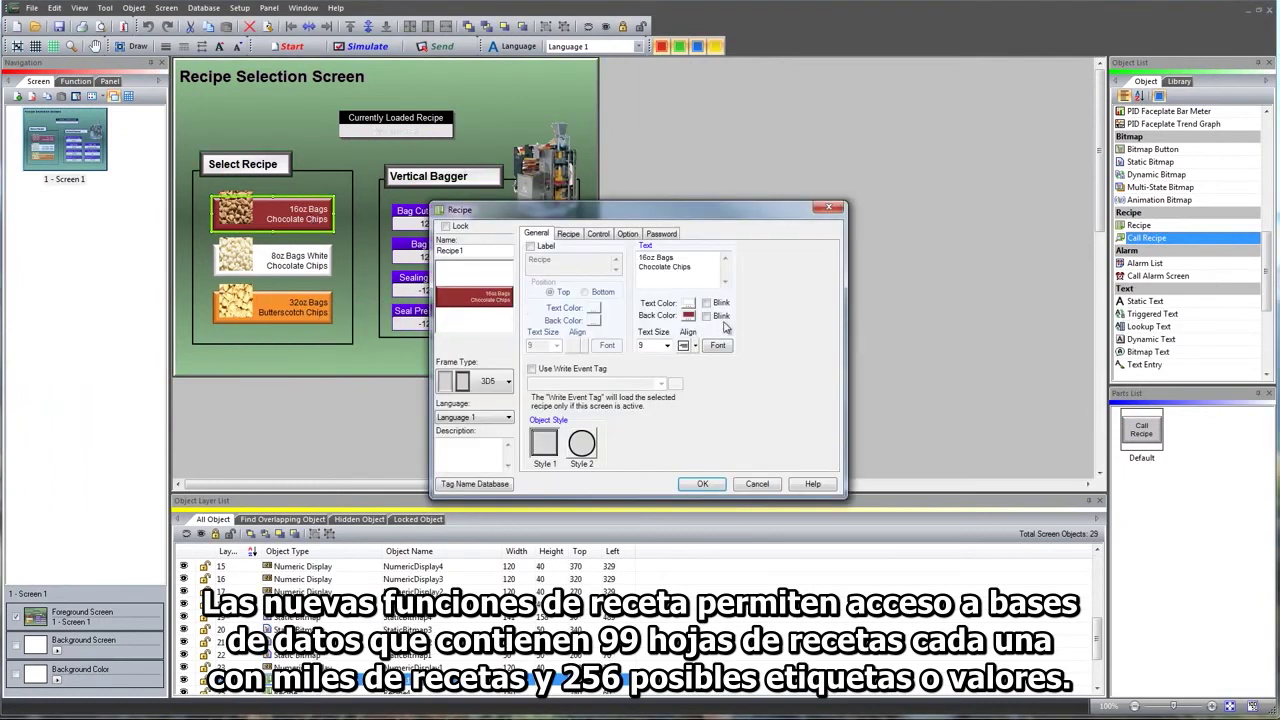
left_click(570, 235)
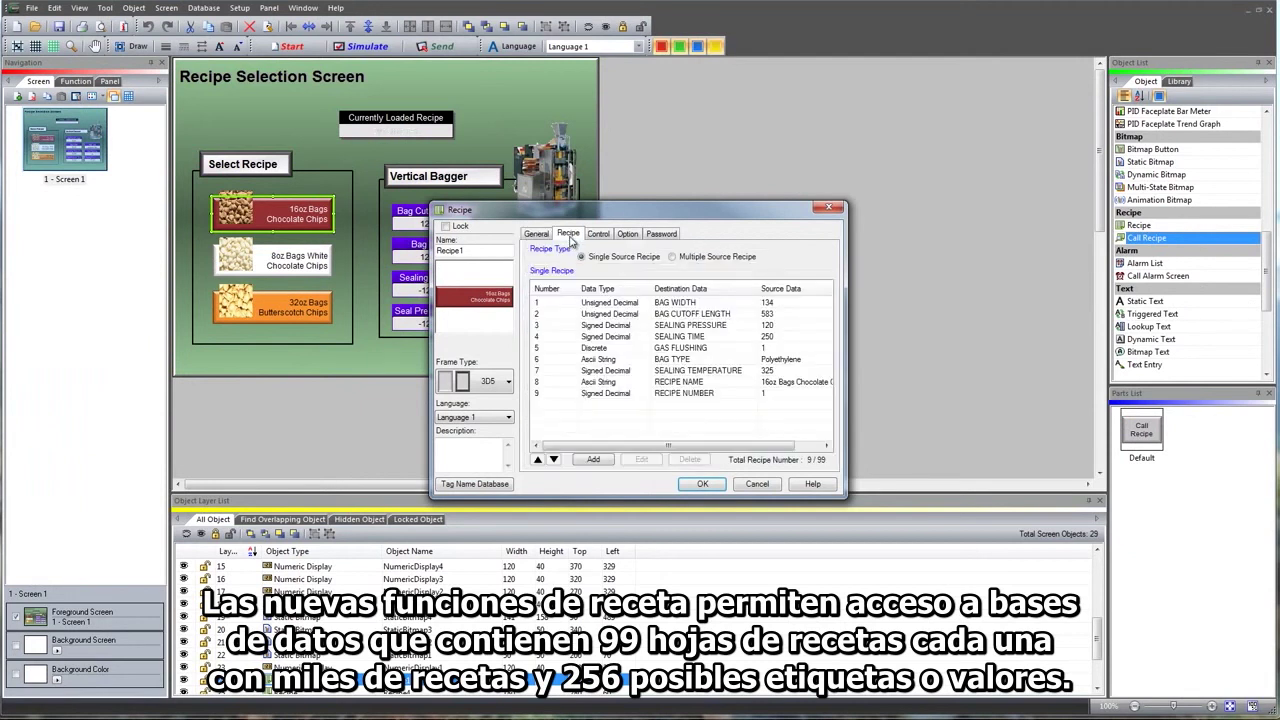